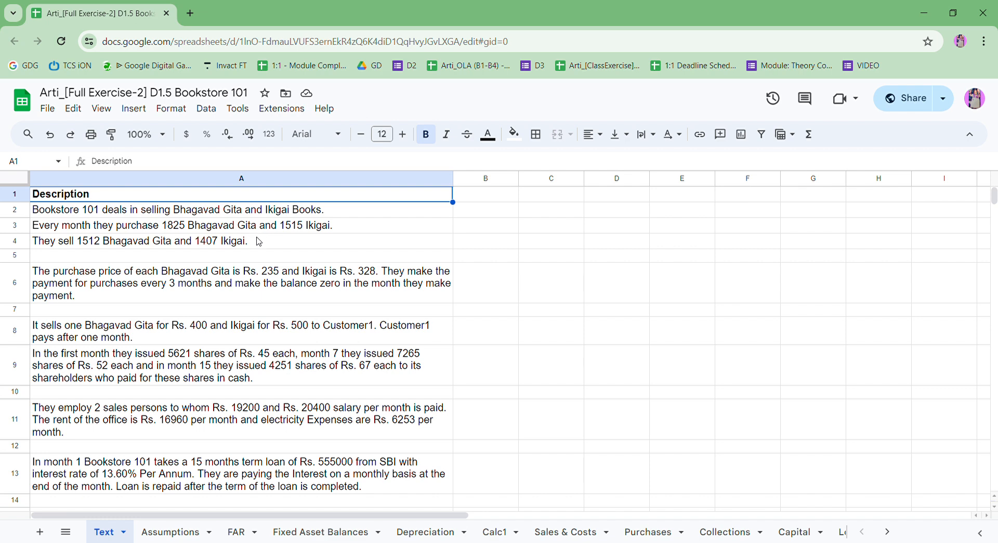
- Read the Text sheet's description of the bookstore's products, monthly quantities, prices, payment terms and share issues in rows 2 to 9
key(Down)
key(Down)
key(Up)
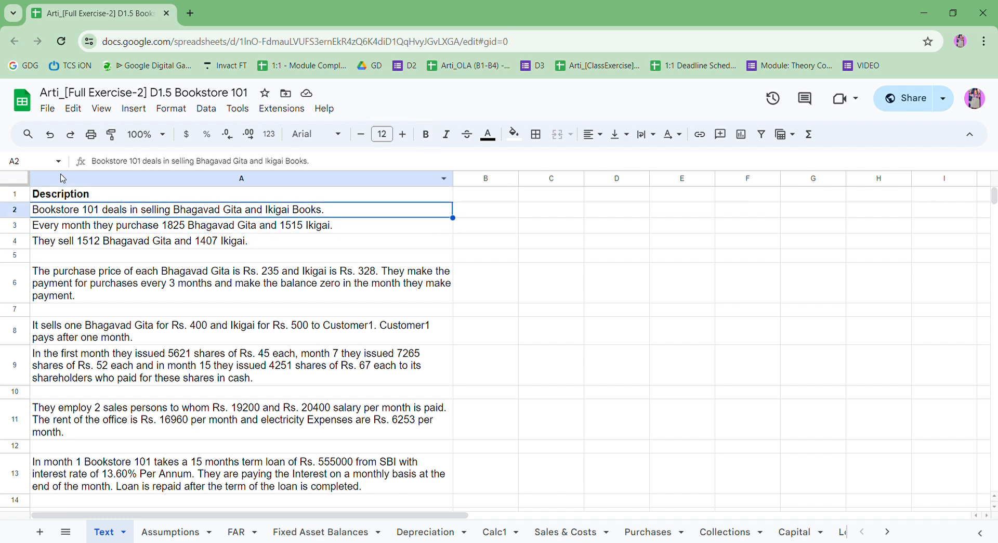
key(Down)
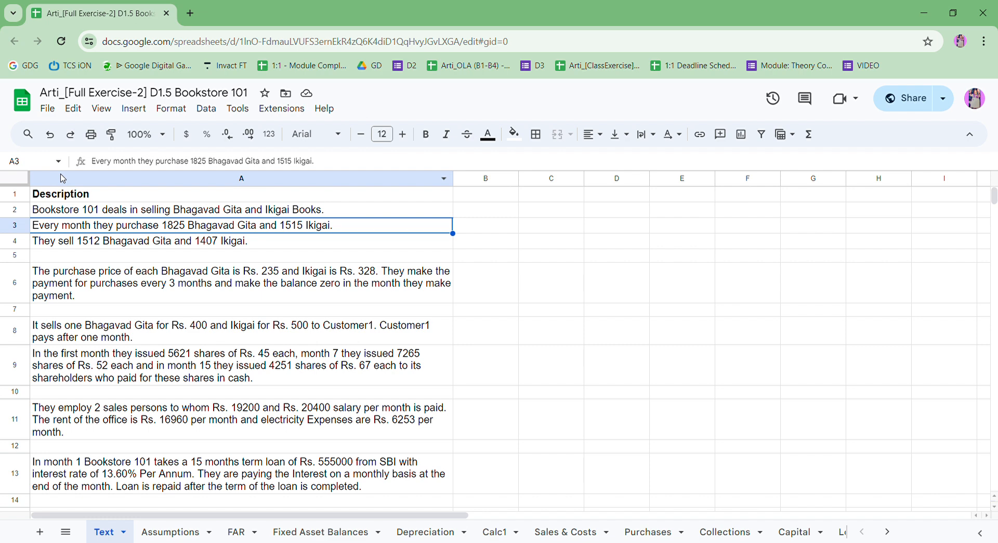
key(Down)
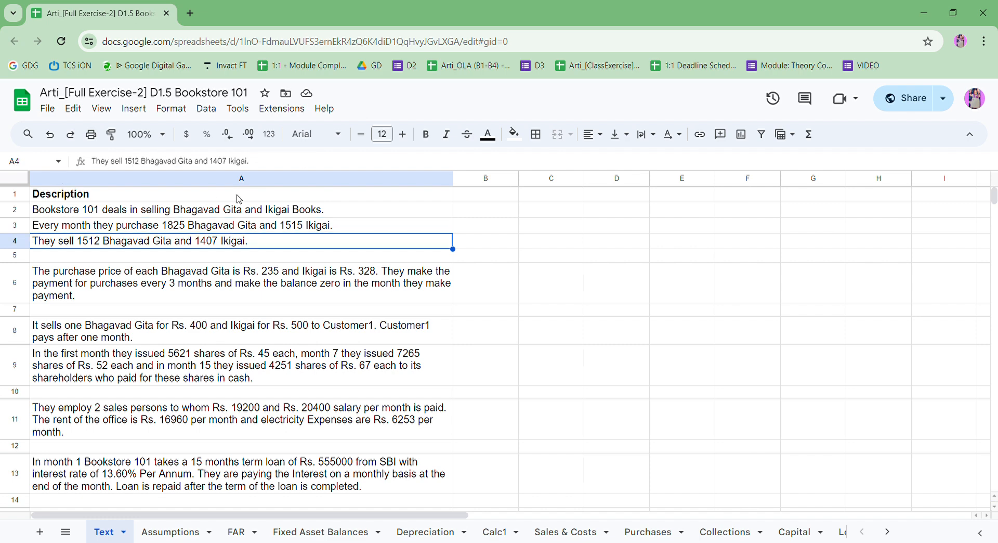
key(Down)
key(Down)
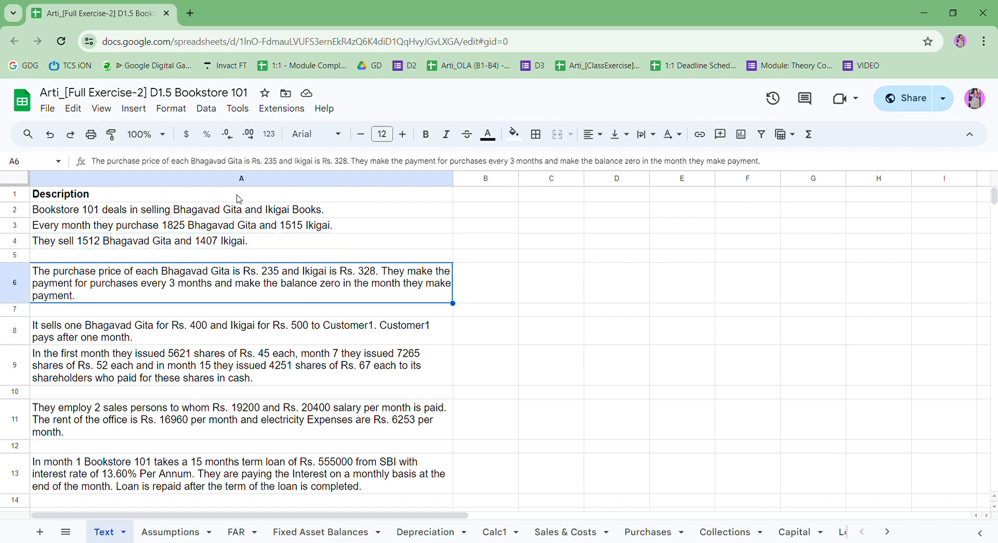
key(Down)
key(Down)
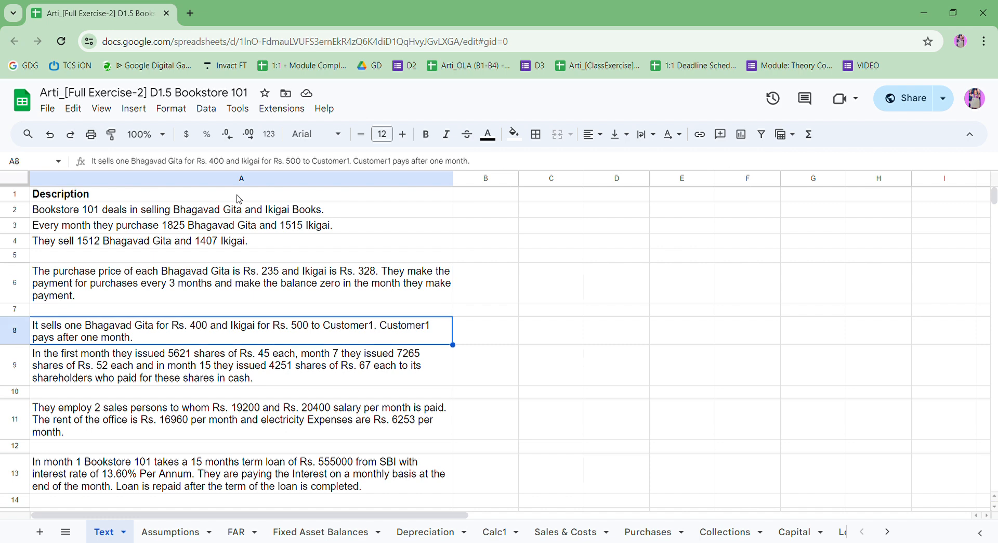
key(Down)
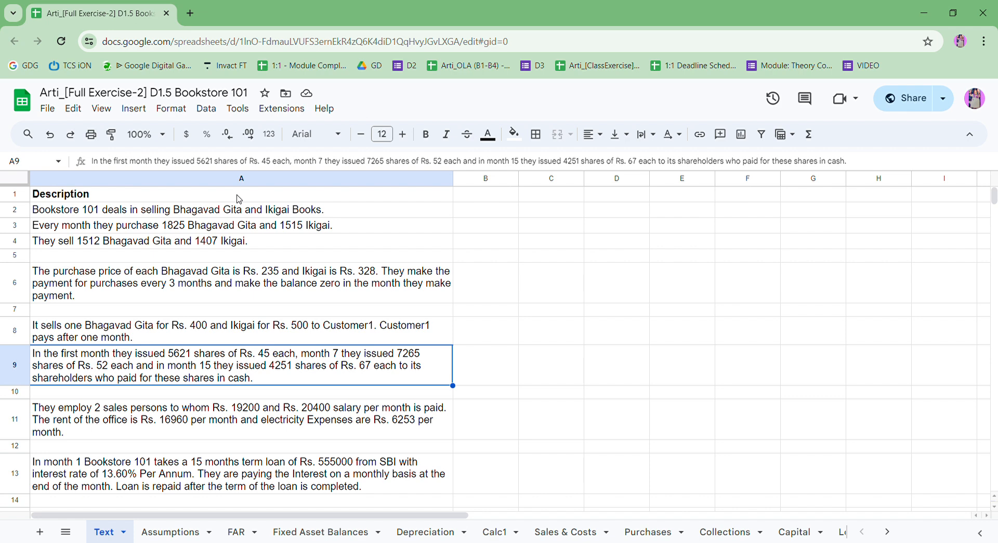
- Skim the description down to the fixed asset purchases and return to the salary, rent and electricity paragraph in row 11
key(Down)
key(Down)
key(Down)
key(Down)
key(Down)
key(Down)
key(Down)
key(Down)
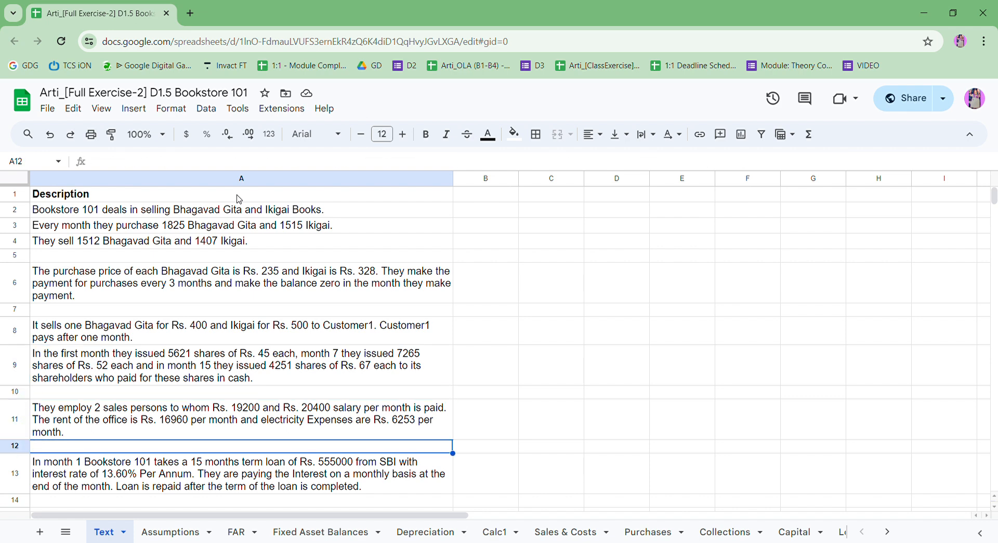
key(Down)
key(Down)
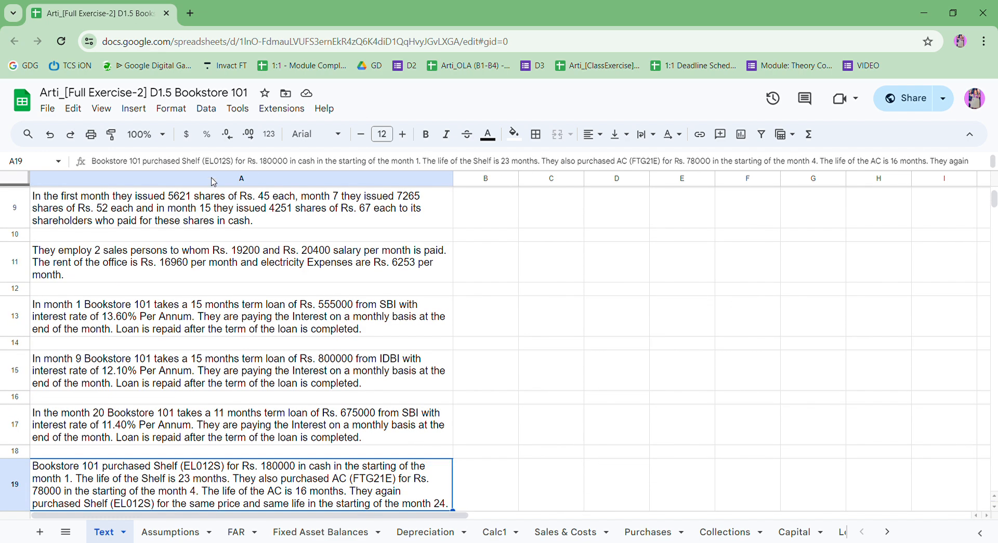
click(250, 264)
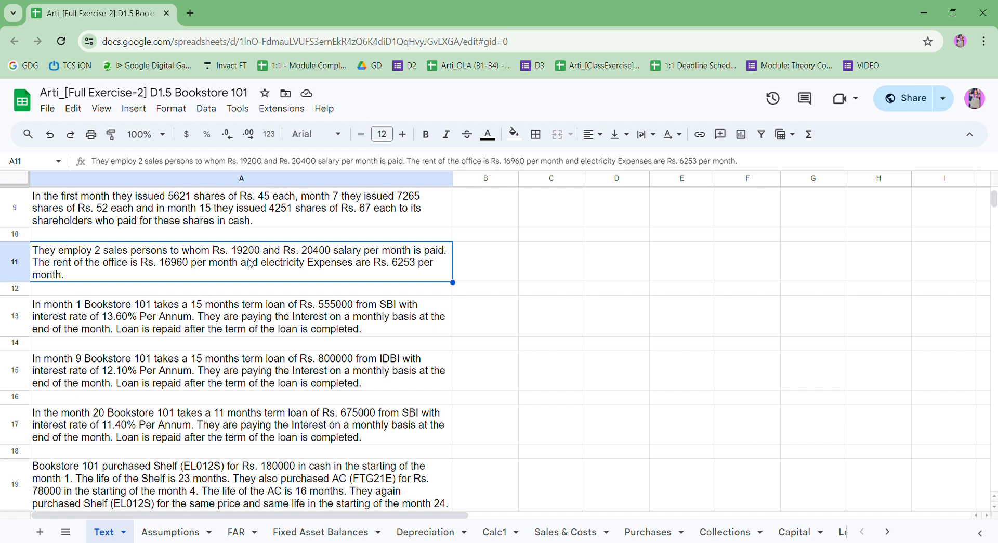
- Read the term loan paragraphs in rows 13 to 17, covering loan amounts, interest rates and repayment terms
key(Down)
key(Down)
key(Down)
key(Up)
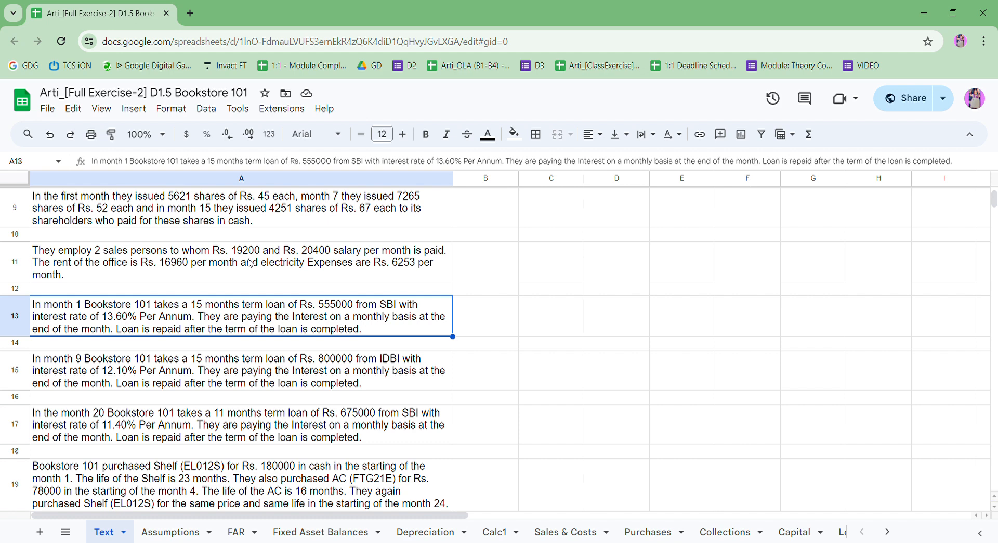
key(Down)
key(Up)
key(Down)
key(Down)
key(Up)
key(Up)
key(Down)
key(Down)
key(Down)
key(Down)
key(Down)
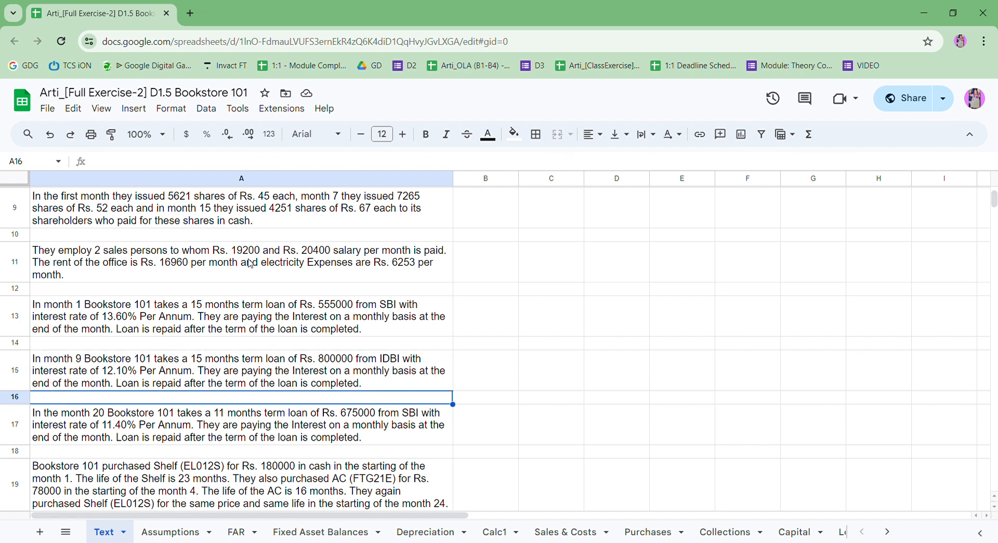
key(Down)
- Read the rest of the description: fixed asset purchases, loan repayment, dividends, tax and the required model length
key(Down)
key(Down)
key(Down)
key(Down)
key(Down)
key(Down)
key(Down)
key(Down)
key(Down)
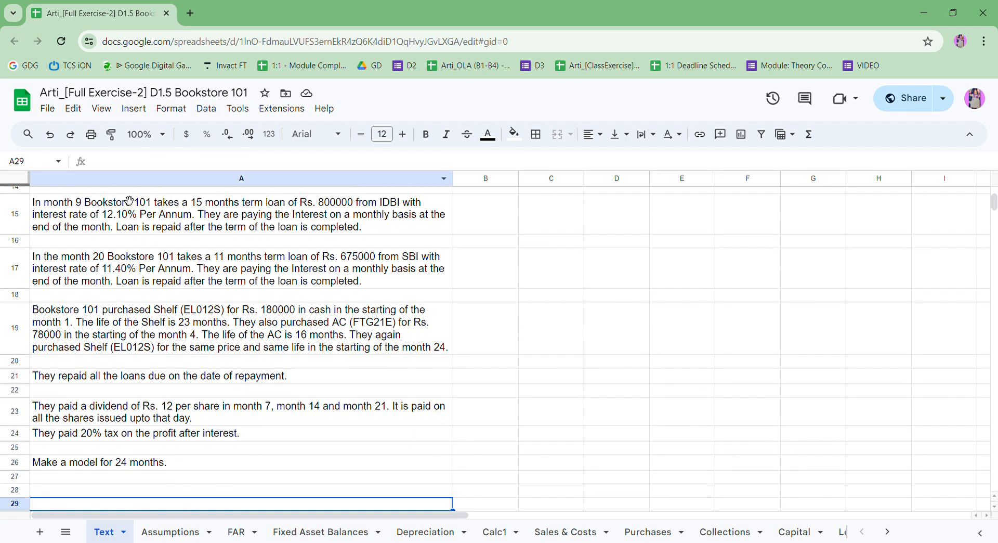
click(199, 328)
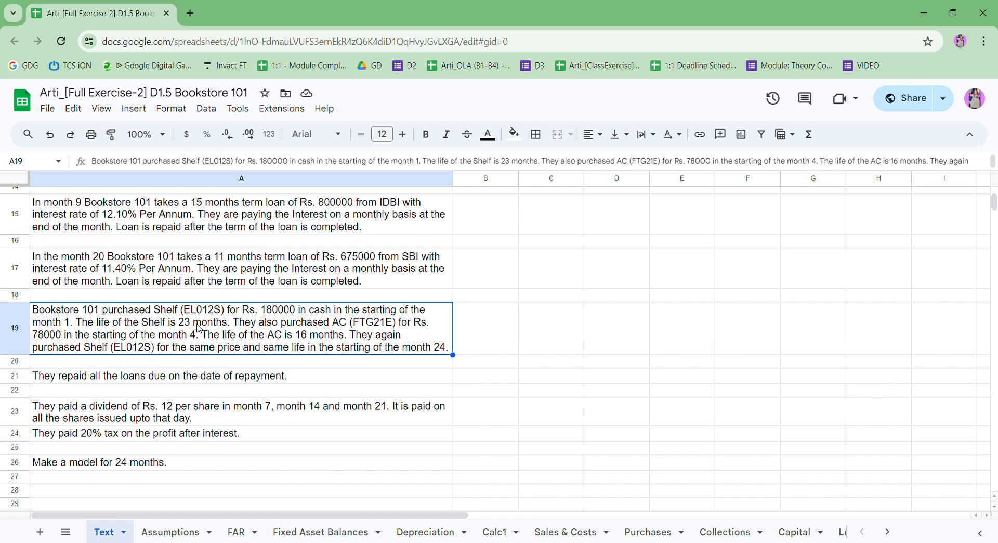
key(Down)
key(Down)
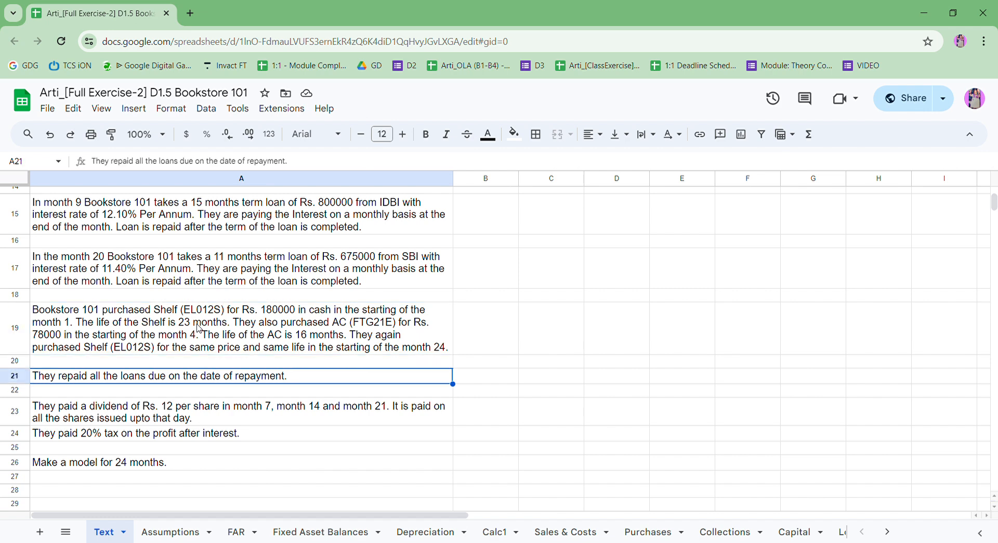
key(Down)
key(Down)
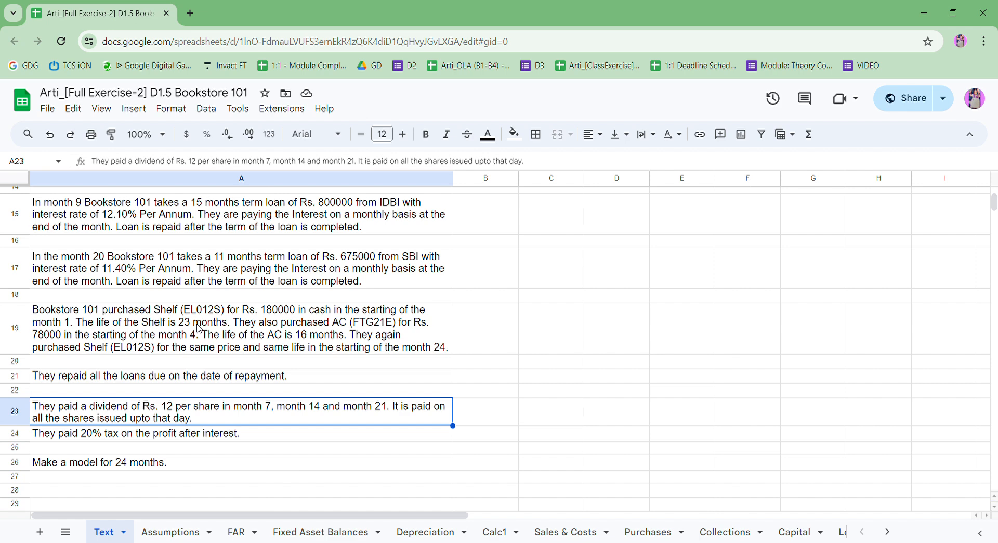
key(Down)
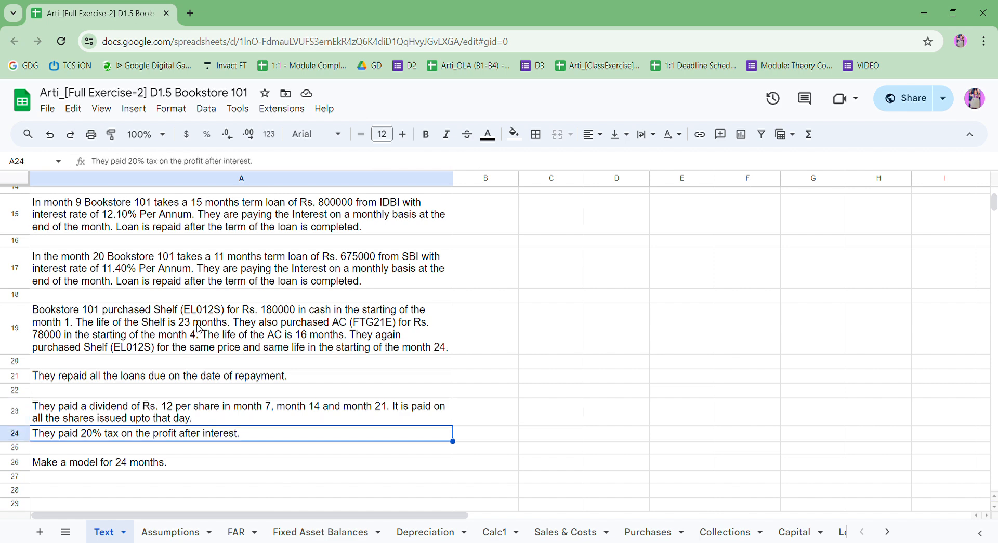
click(120, 464)
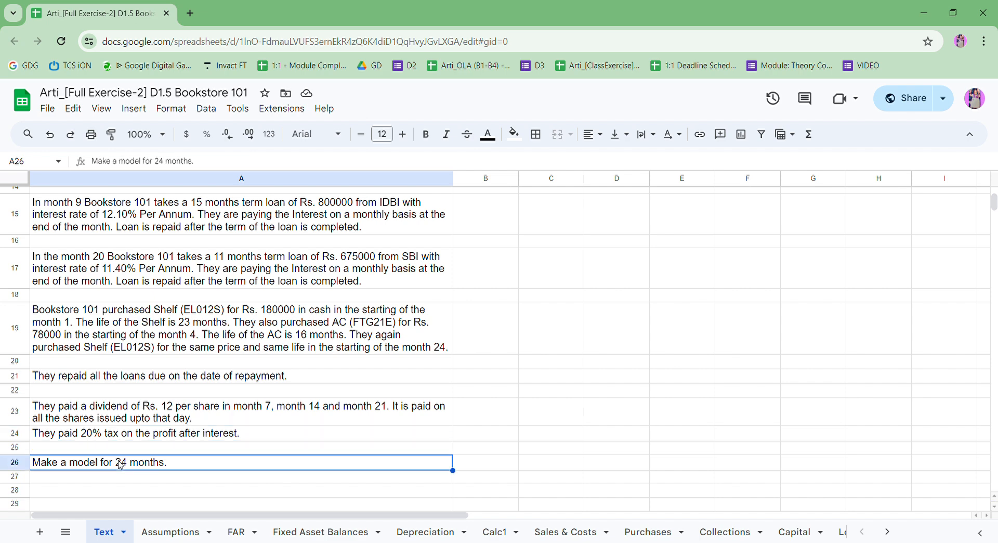
- Open the Assumptions sheet and review the sales, purchases, other costs, share issue and loan inputs
click(169, 532)
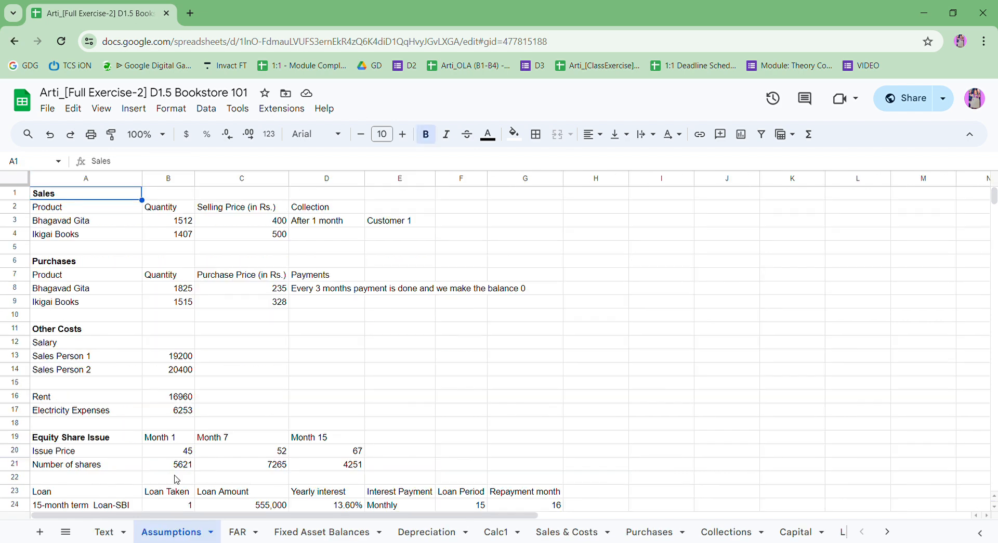
click(300, 386)
key(Down)
key(Down)
key(Down)
key(Down)
key(Down)
key(Down)
key(Down)
key(Down)
key(Down)
key(Down)
key(Down)
key(Down)
key(Down)
key(Down)
key(Down)
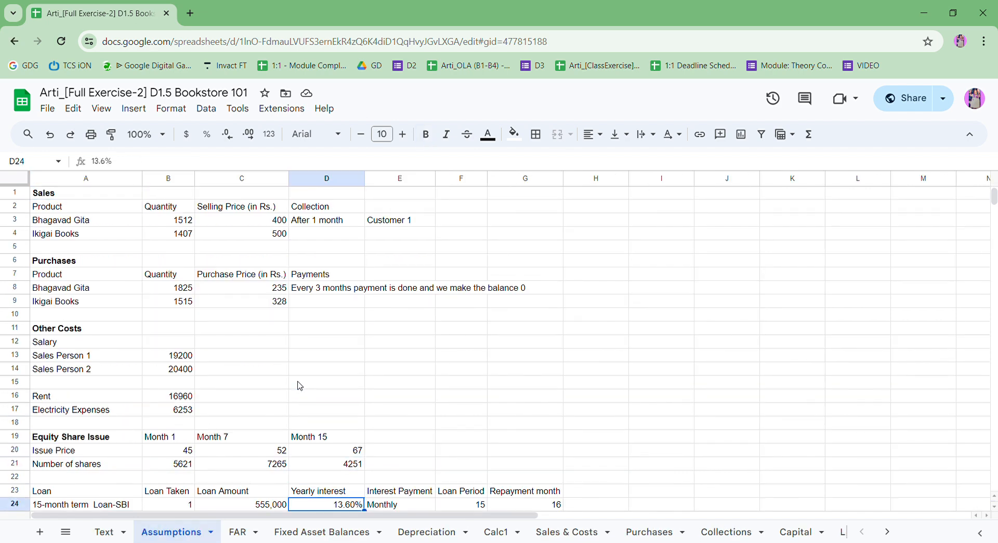
- Open the FAR sheet and review the shelf and AC entries with their purchase, life and disposal details
click(238, 532)
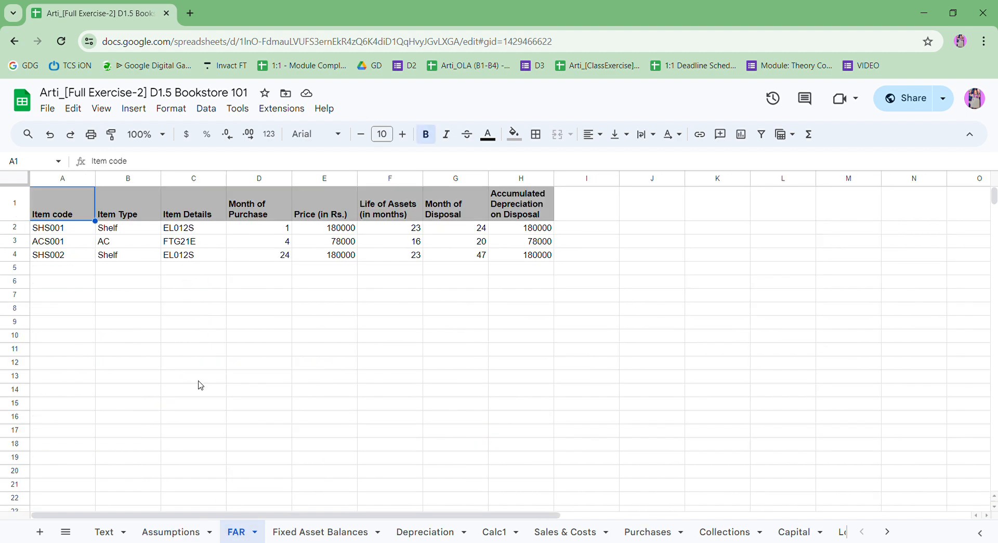
click(204, 365)
key(Left)
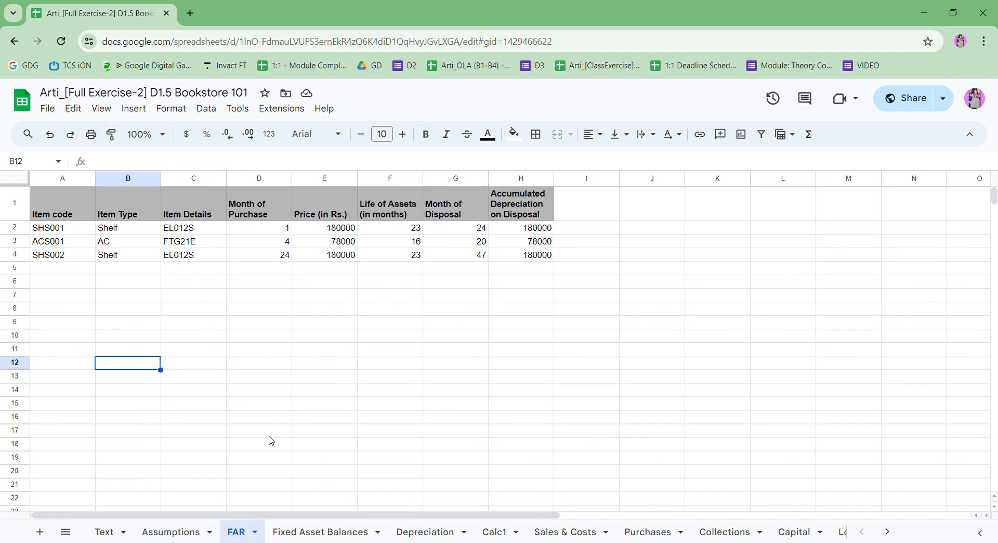
- Open the Fixed Asset Balances sheet and examine its layout and the opening balances for month M1
click(318, 531)
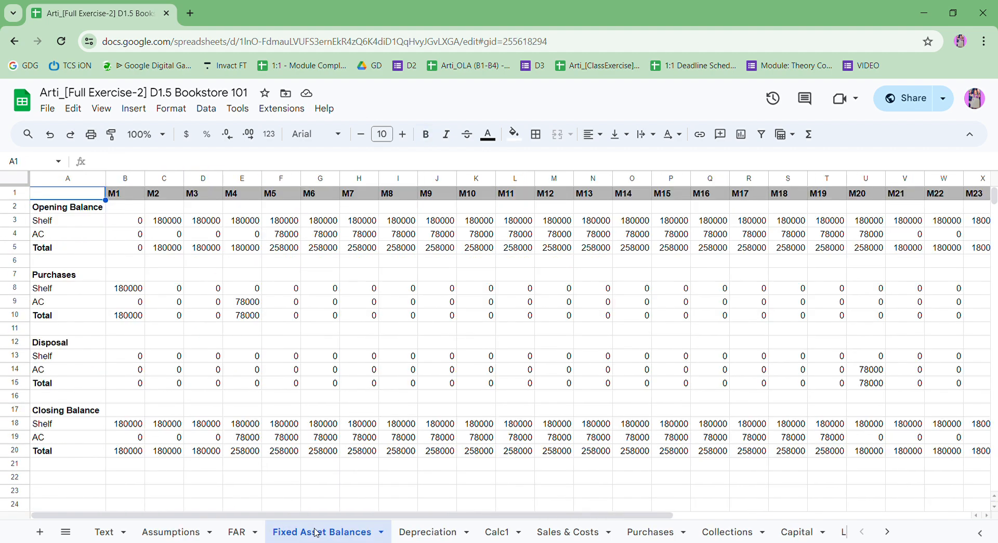
click(180, 357)
key(Left)
key(Up)
key(Up)
key(Up)
key(Up)
key(Up)
key(Up)
key(Up)
key(Up)
key(Up)
key(Up)
key(Up)
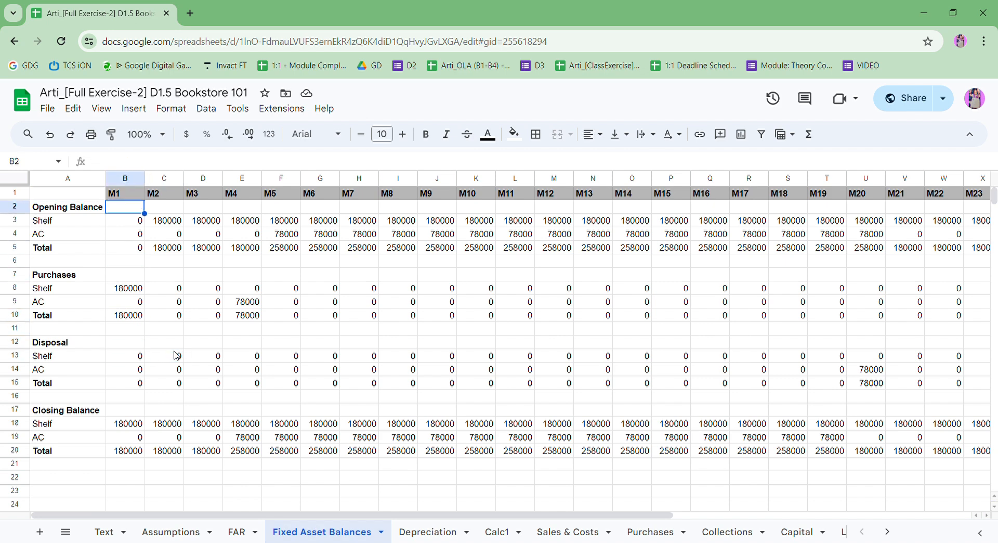
- Examine the Purchases section's formulas for the shelf in M1 and the AC in M4
key(Down)
key(Down)
key(Down)
key(Down)
key(Down)
key(Down)
key(Down)
key(Down)
key(Down)
key(Down)
key(Down)
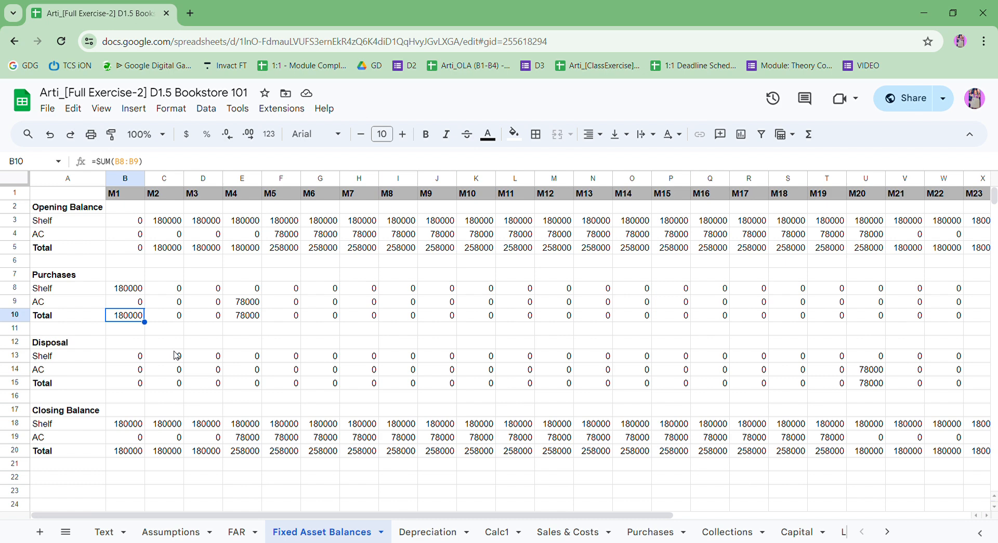
key(Right)
key(Left)
key(Up)
key(Up)
key(Up)
key(Up)
key(Up)
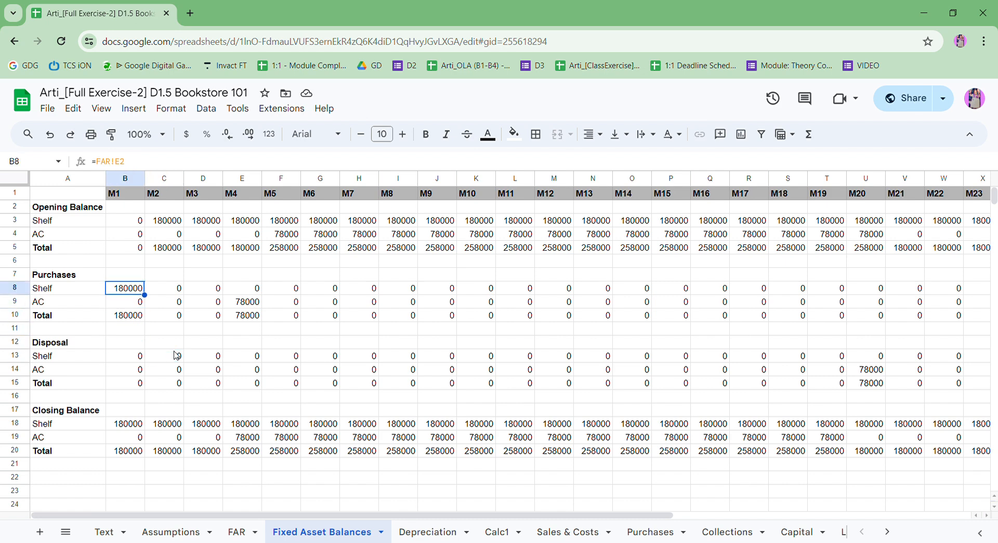
key(Right)
key(Right)
key(Right)
key(Down)
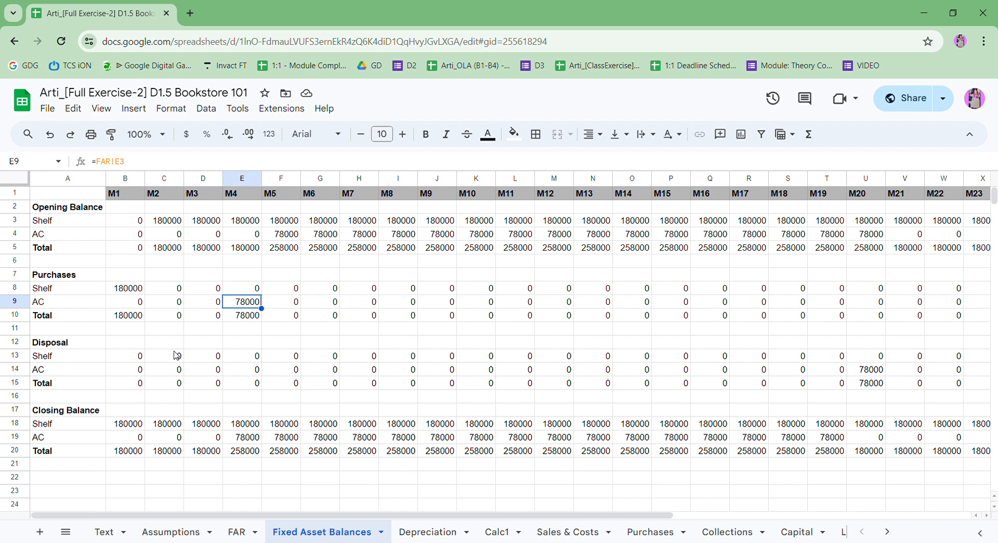
key(Down)
key(Down)
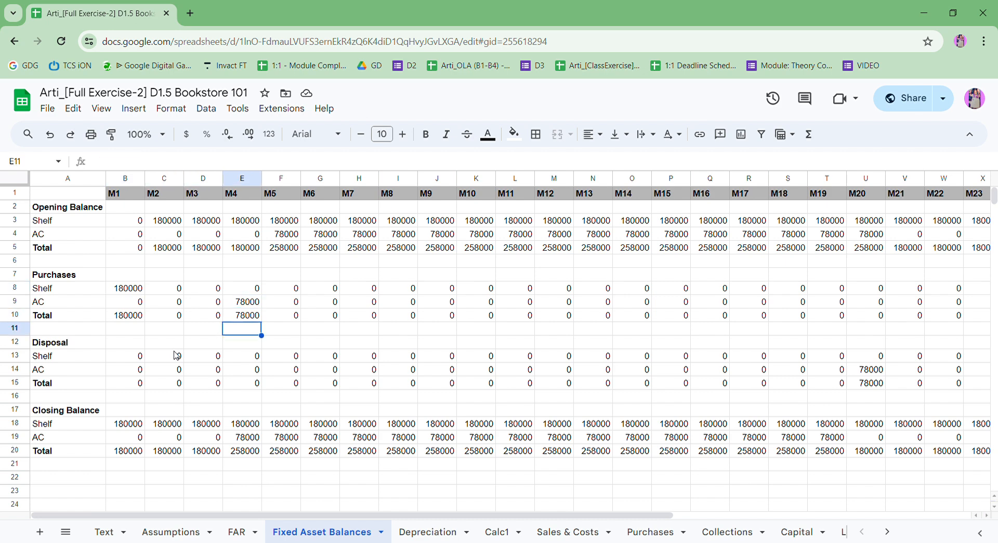
key(Right)
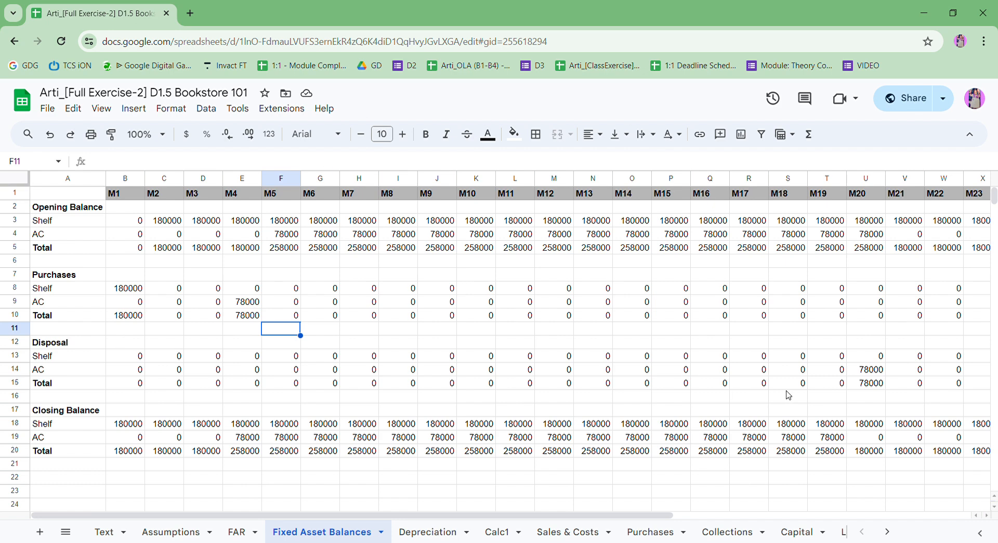
- Inspect the AC disposal in M20 and the closing balance formulas for the AC and shelf
click(862, 372)
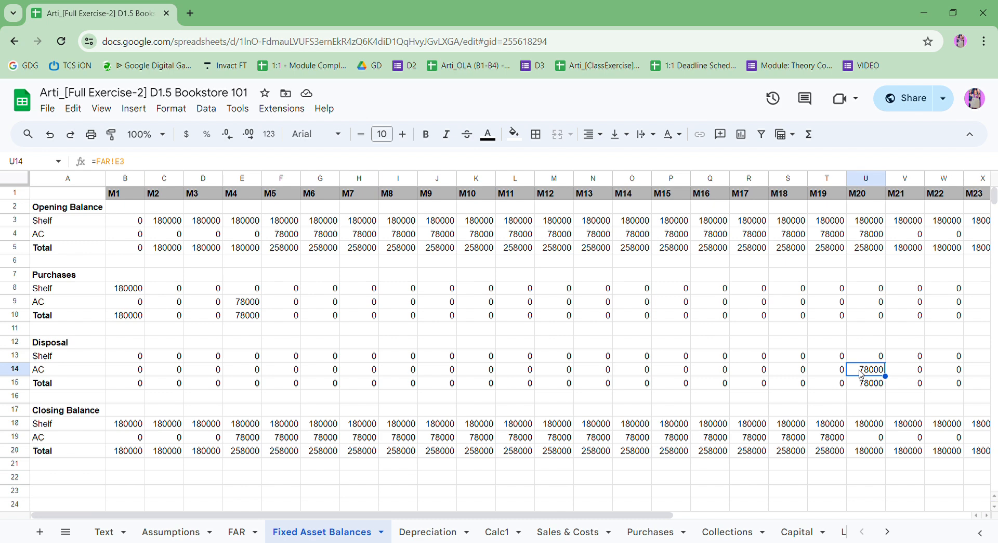
click(565, 433)
key(Right)
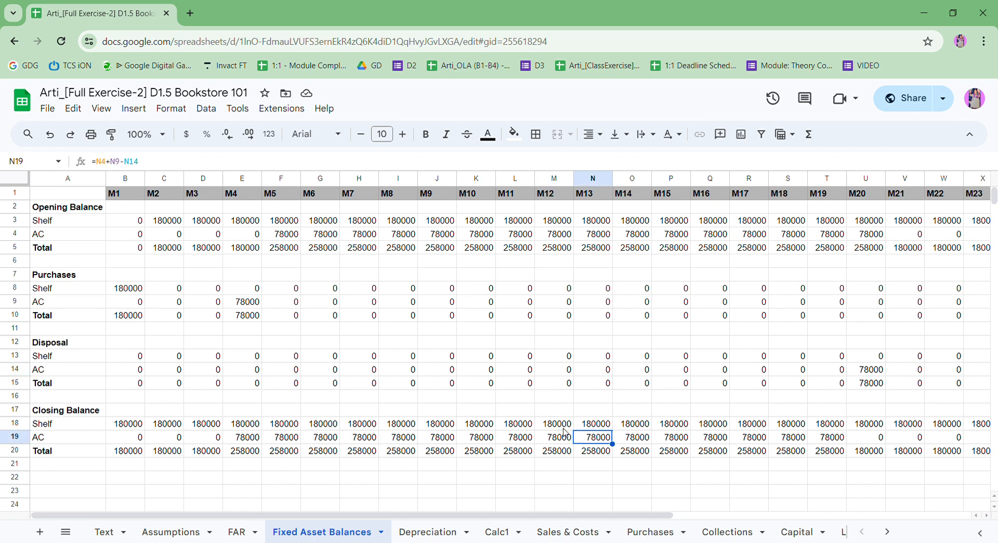
key(Right)
key(Right)
key(Right)
key(Right)
key(Right)
key(Right)
key(Right)
key(Right)
key(Right)
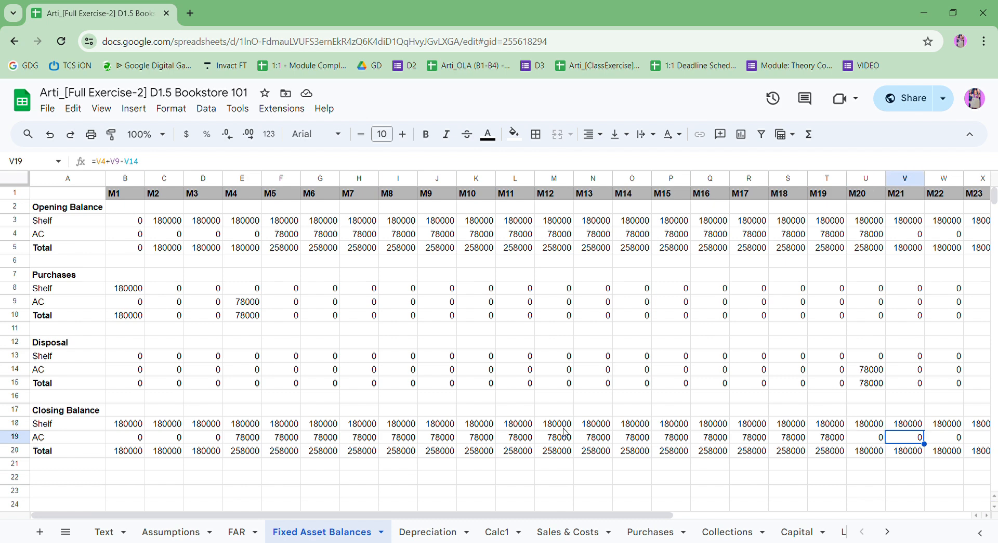
key(Left)
key(Left)
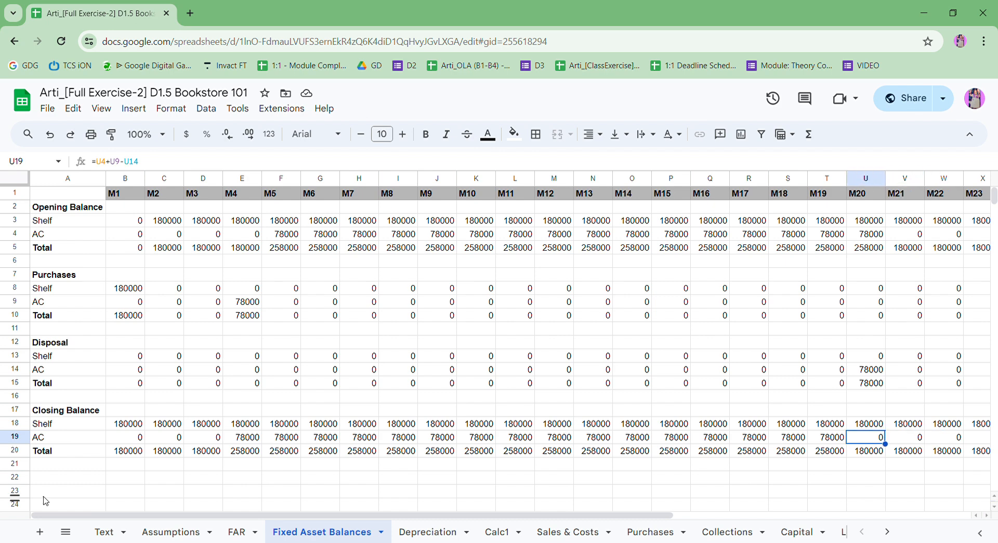
click(130, 430)
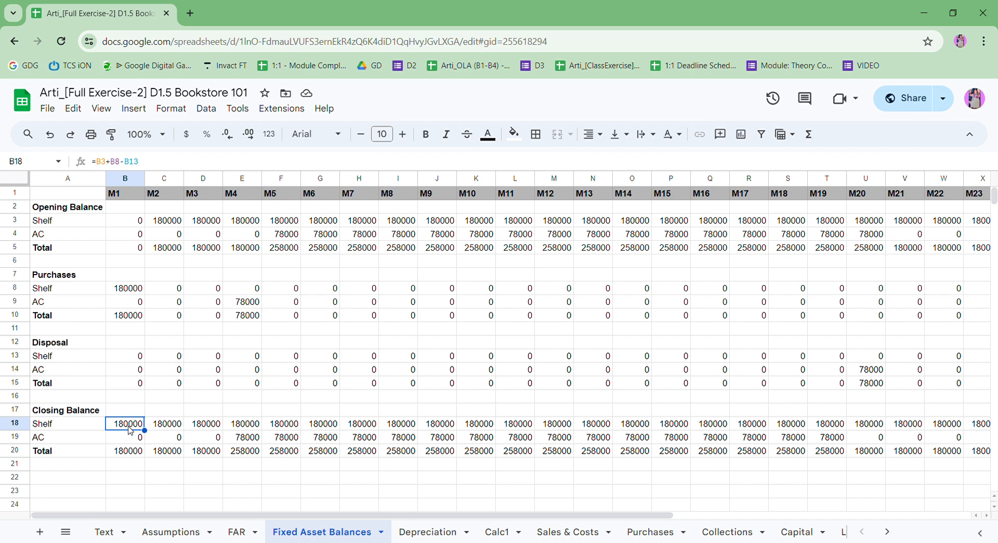
- Open the Depreciation sheet and inspect the disposal section and the shelf's closing balance formula for M1
click(446, 537)
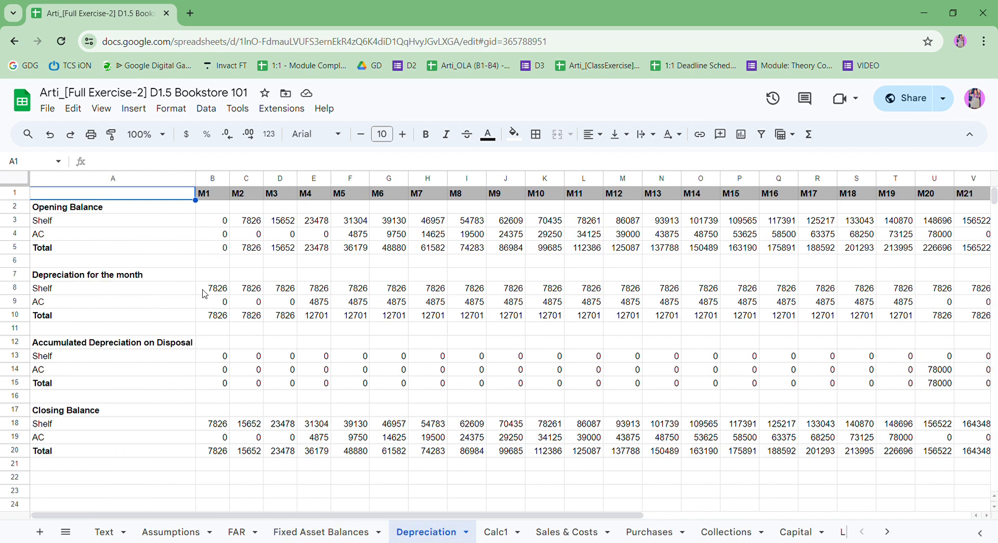
click(228, 371)
click(214, 425)
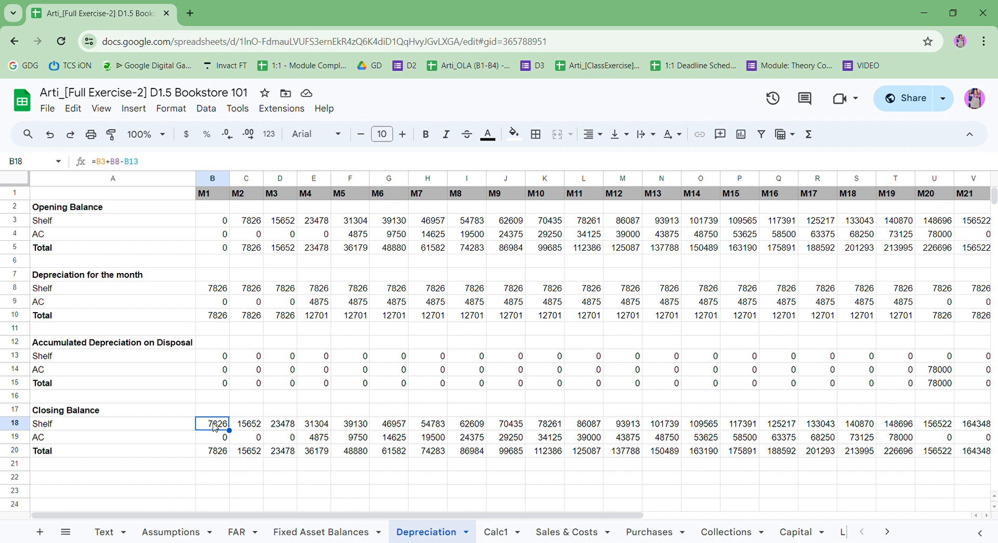
- Inspect the shelf's formula for M1 in the Depreciation for the month section
key(Up)
key(Up)
key(Up)
key(Up)
key(Up)
key(Up)
key(Up)
key(Up)
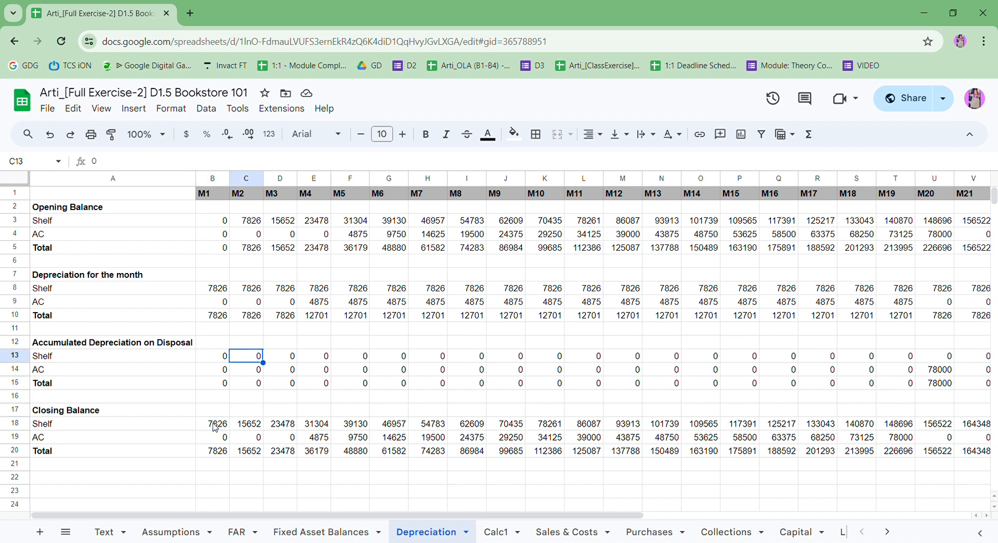
key(Up)
key(Up)
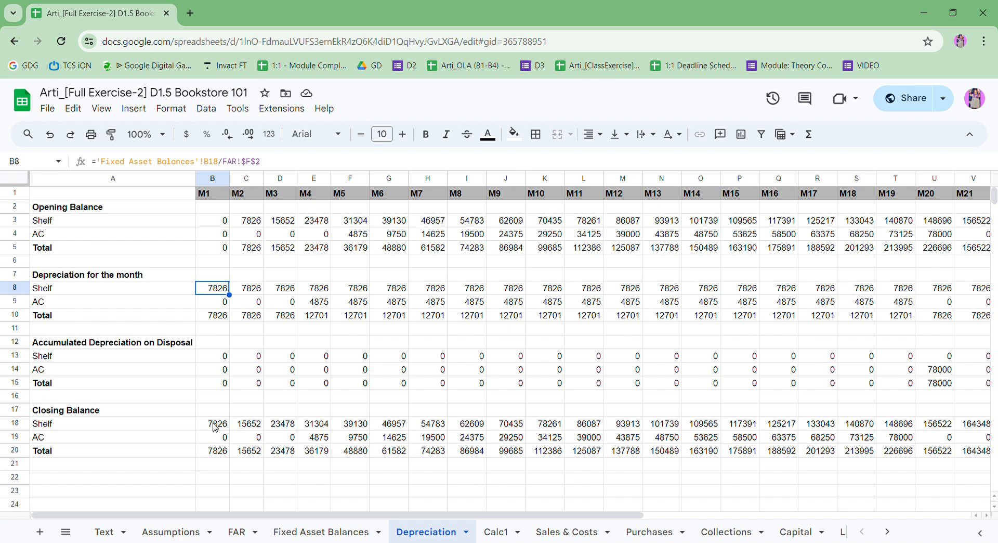
- Open the Calc1 sheet and examine the monthly purchase and sales quantities of both books
click(489, 537)
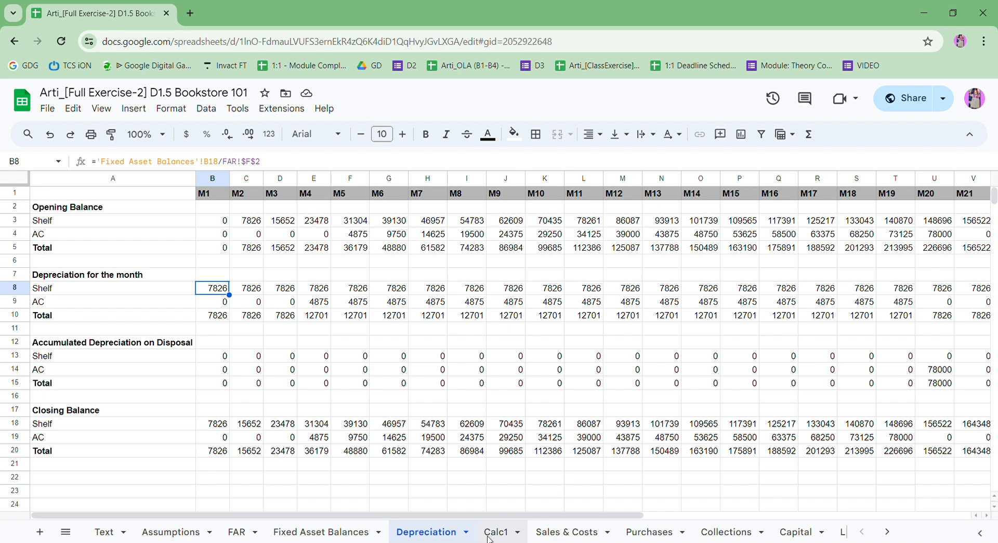
click(232, 346)
key(Left)
key(Up)
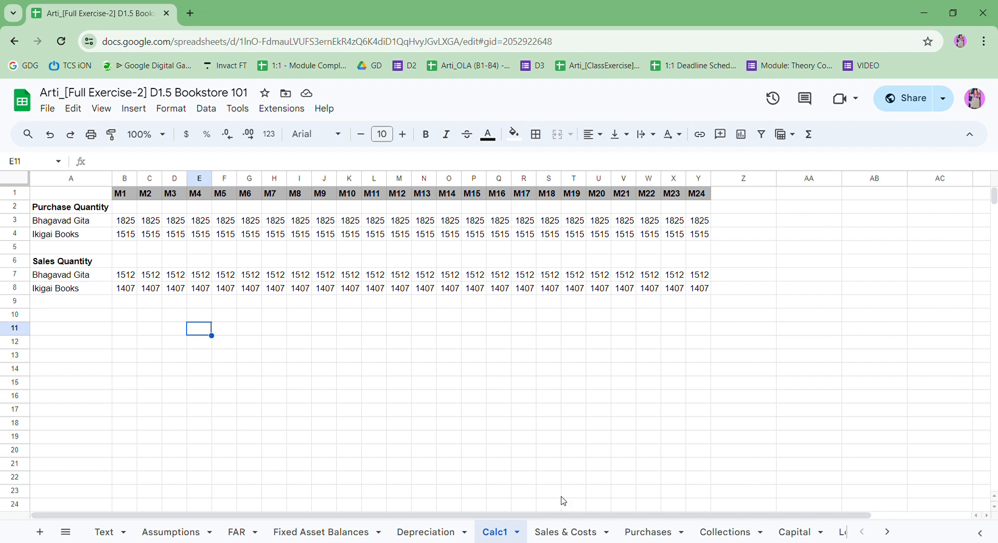
- Open the Sales & Costs sheet and inspect the Ikigai Books sales formula for M1
click(576, 529)
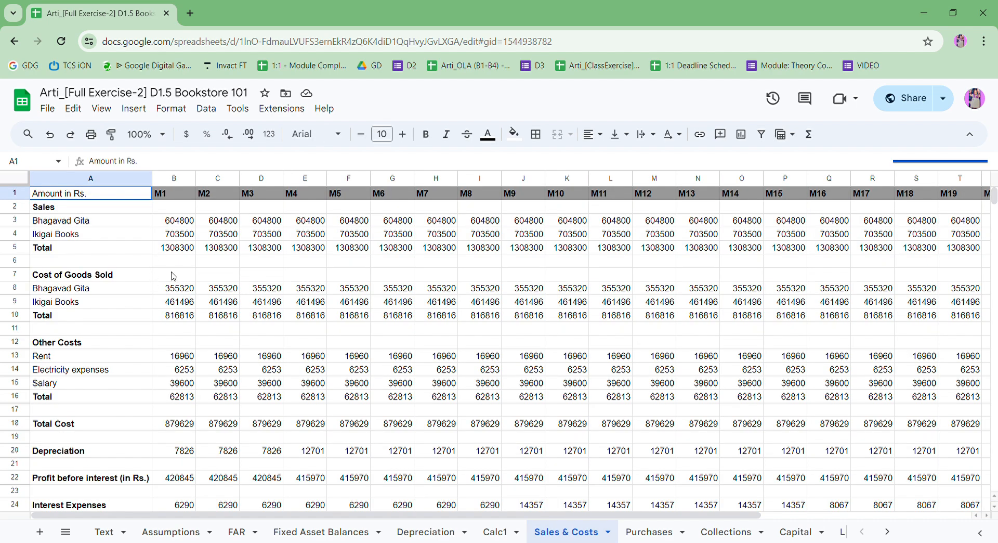
click(177, 274)
key(Up)
key(Up)
key(Up)
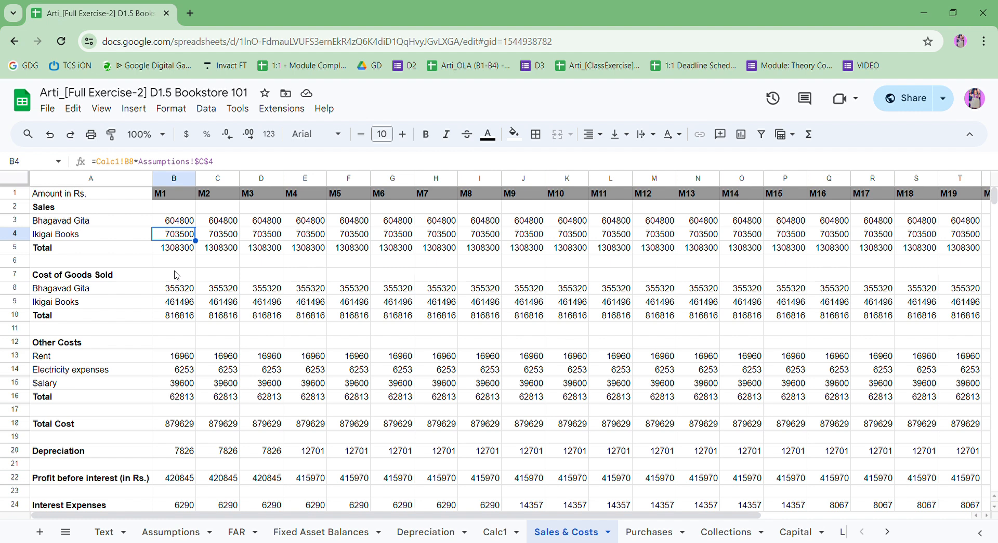
- Inspect the Cost of Goods Sold formula for Bhagavad Gita in M1
key(Down)
key(Down)
key(Down)
key(Down)
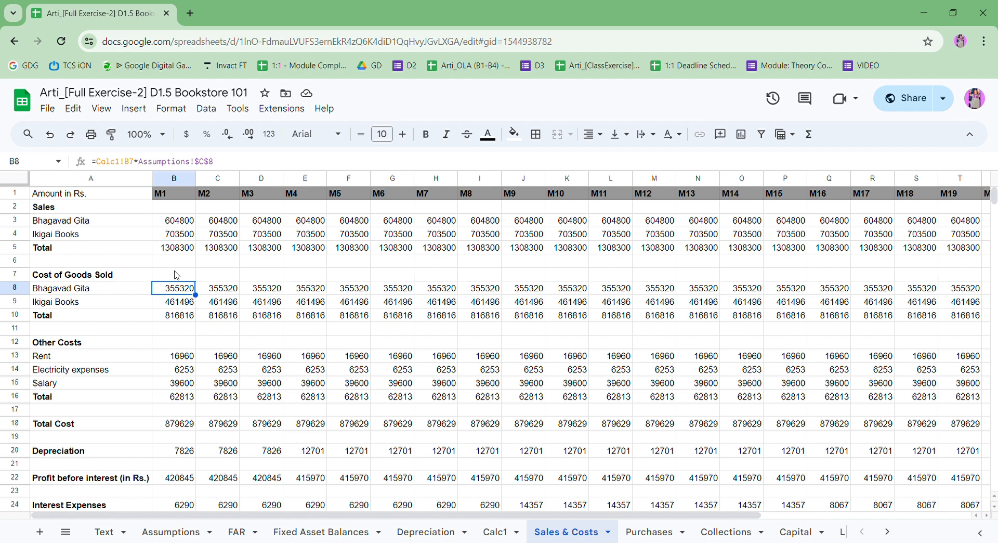
- Go through the M1 cost rows and inspect the rent formula under Other Costs
key(Down)
key(Down)
key(Down)
key(Down)
key(Down)
key(Down)
key(Down)
key(Down)
key(Down)
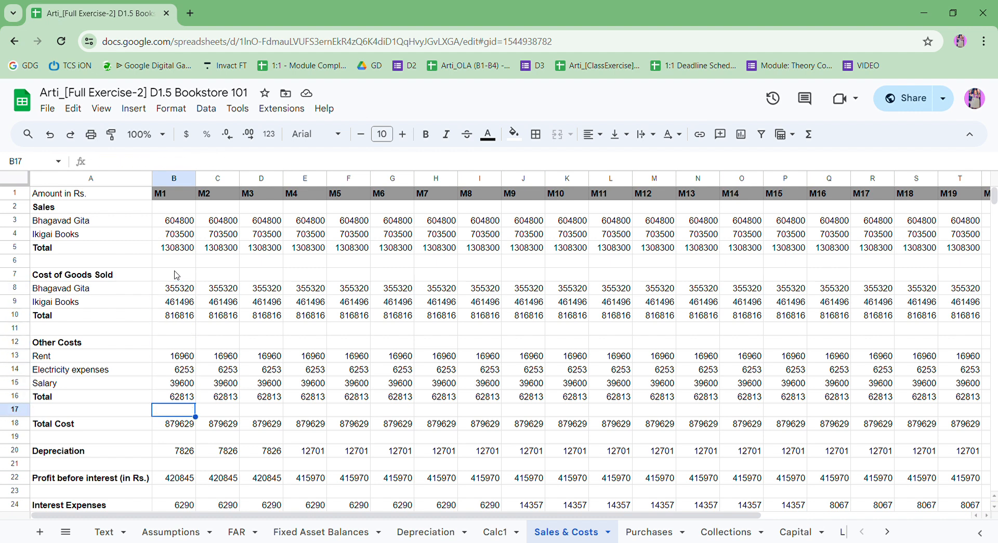
key(Up)
key(Up)
key(Up)
key(Up)
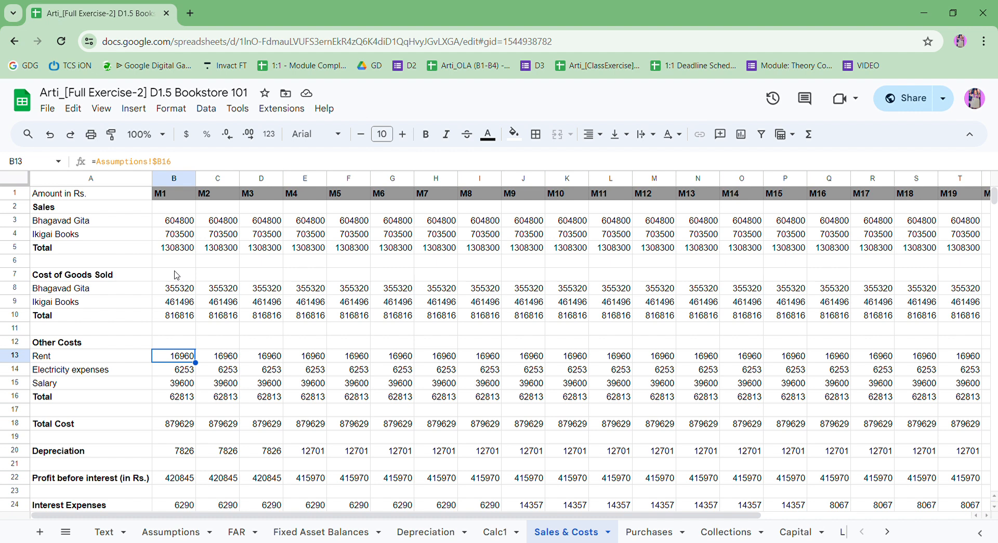
- Inspect the M1 formulas for total cost, depreciation and profit before interest
key(Down)
key(Up)
key(Down)
key(Down)
key(Down)
key(Down)
key(Down)
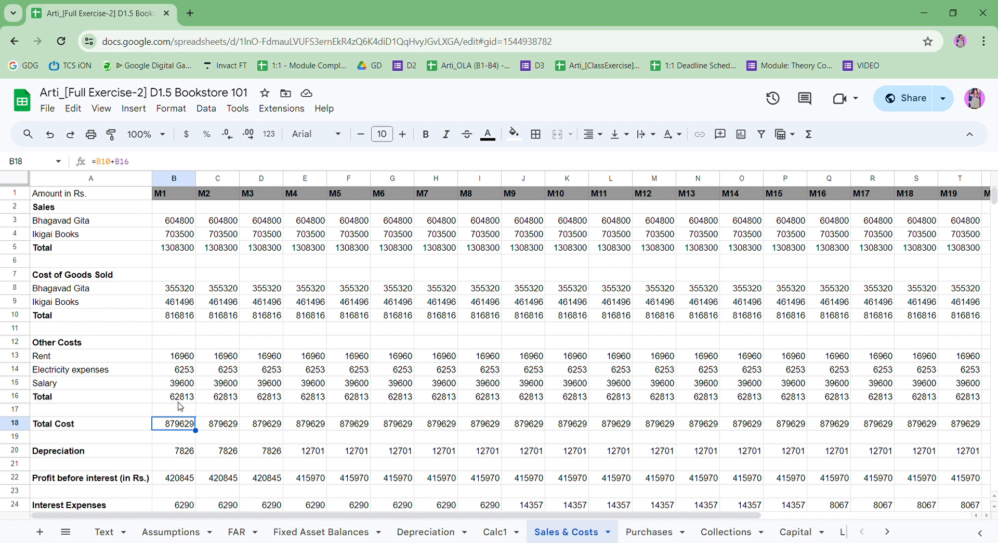
click(170, 457)
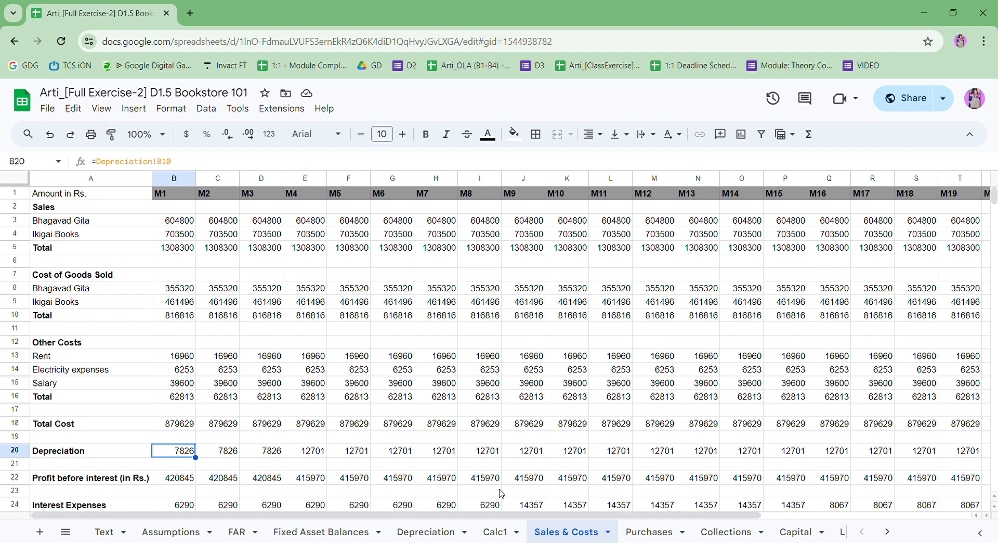
click(183, 485)
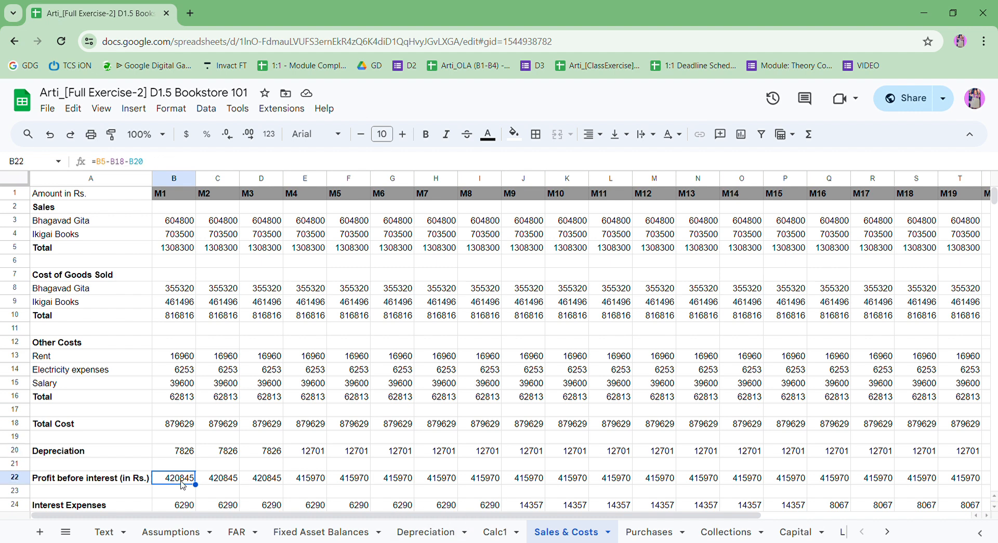
- Examine the rows down to Profit After Tax and inspect the Interest Expenses formula for M1
key(Down)
key(Down)
key(Down)
key(Down)
key(Down)
key(Down)
key(Down)
key(Down)
key(Down)
key(Down)
key(Down)
key(Down)
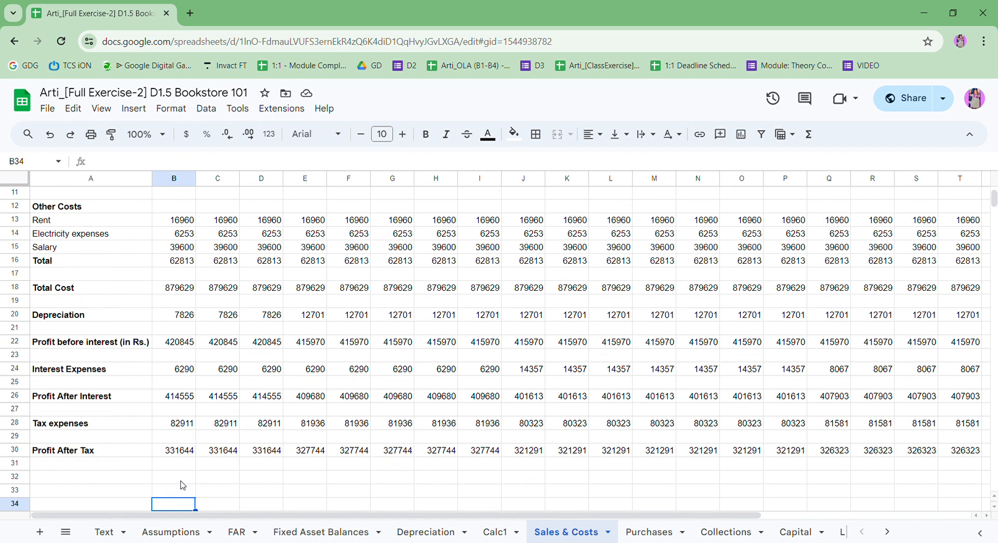
click(183, 345)
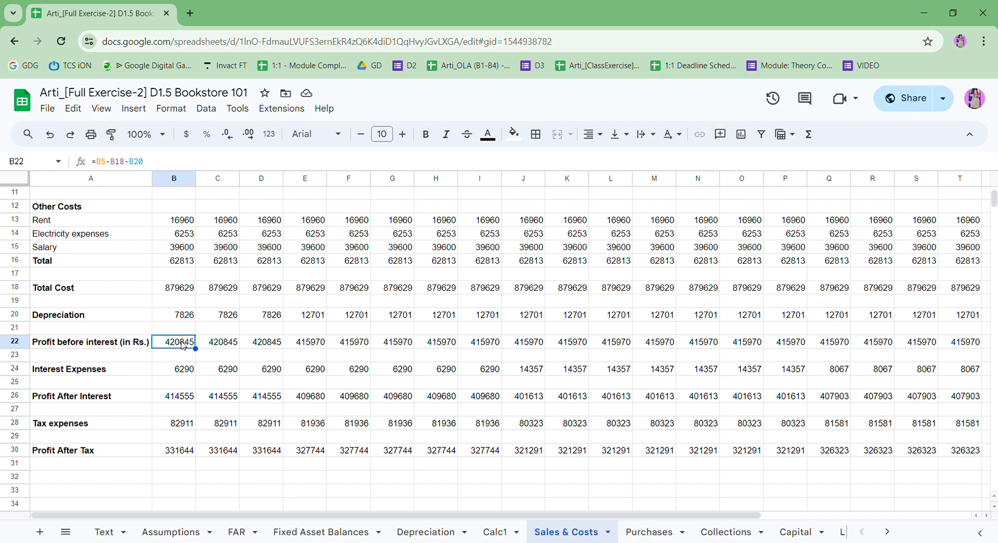
key(Down)
key(Down)
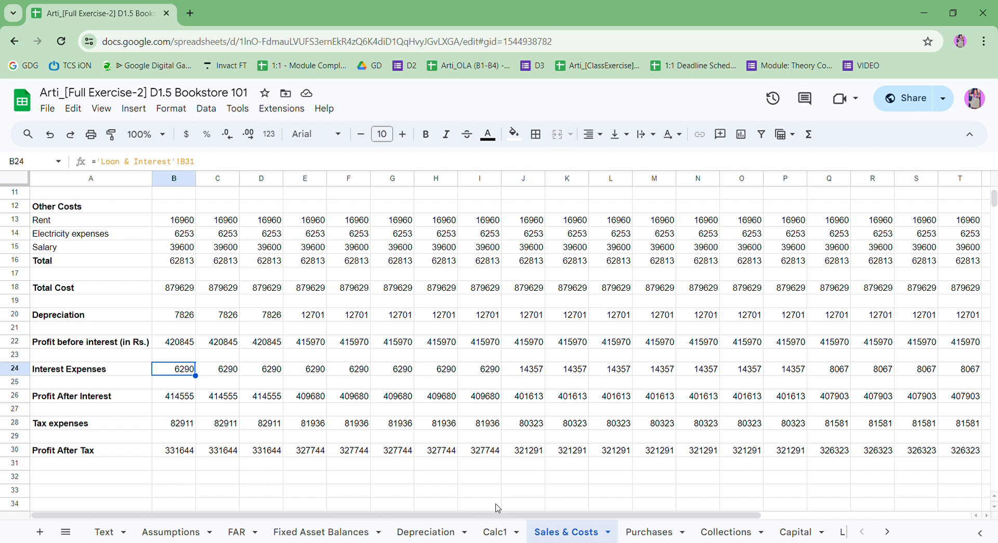
- Open the Loan & Interest sheet and examine its layout from the opening balances to the Loan Taken section
click(845, 532)
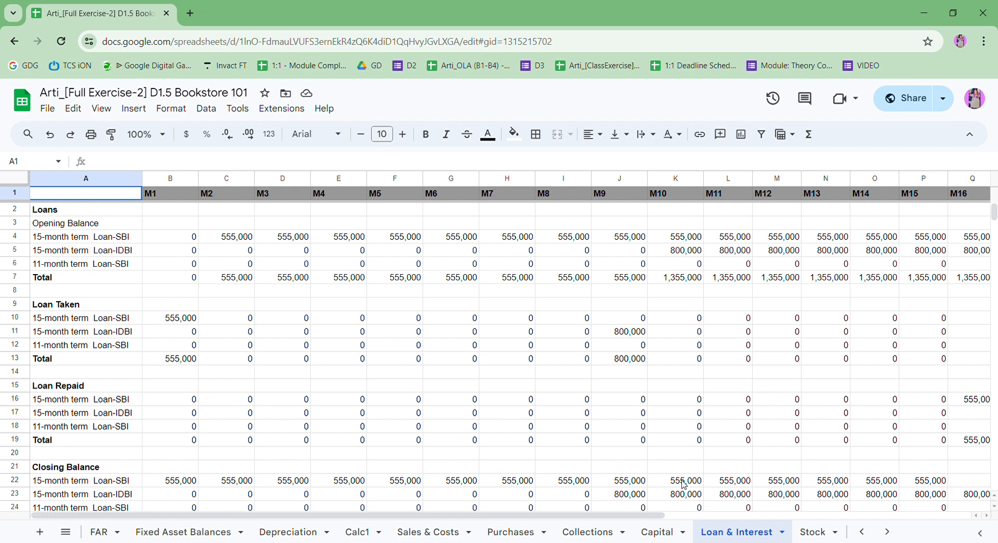
click(236, 266)
key(Left)
key(Down)
key(Down)
key(Down)
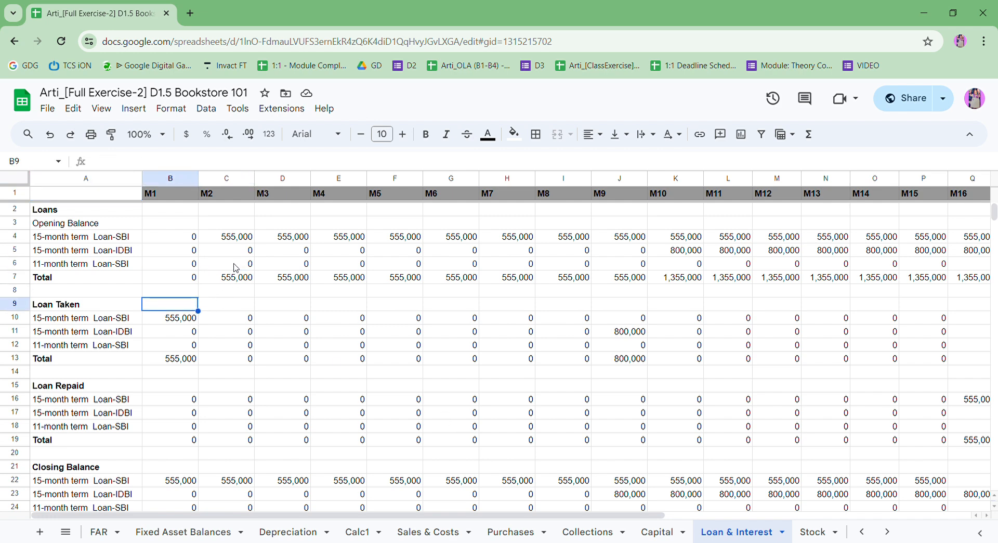
- Inspect the opening balance formula of the 15-month SBI loan for M2
key(Right)
key(Up)
key(Up)
key(Up)
key(Up)
key(Up)
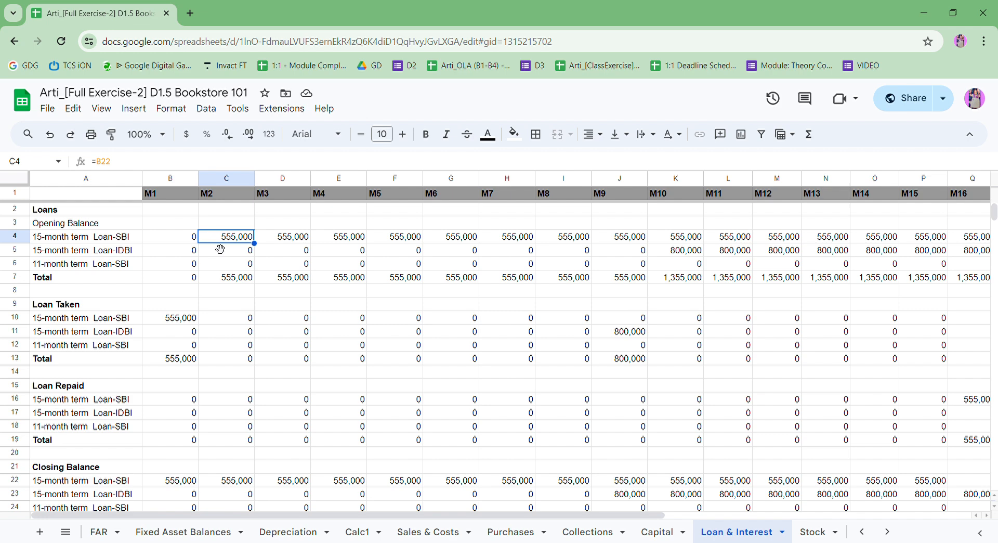
- Inspect the Loan Taken entries for the 15-month SBI loan in M1 and the 15-month IDBI loan in M9
click(190, 319)
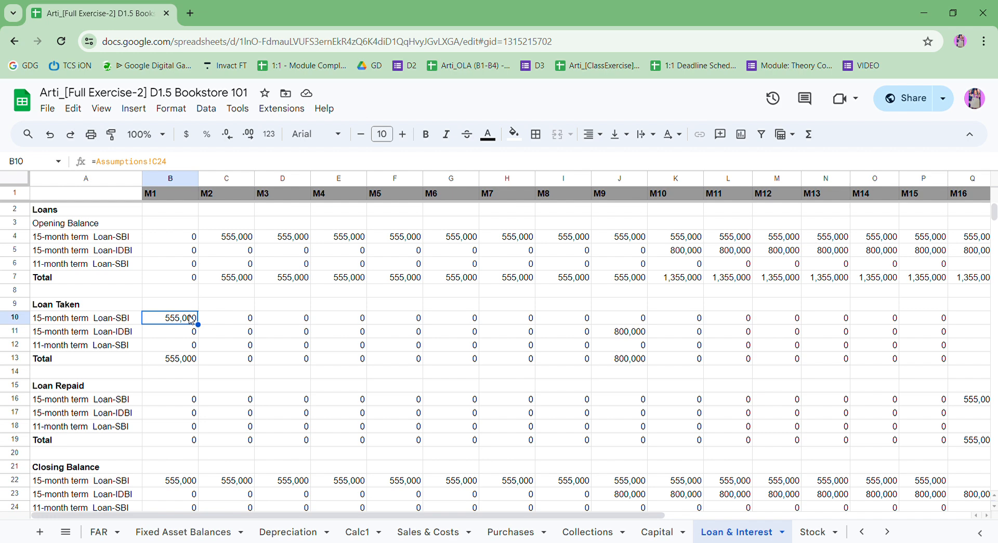
click(617, 336)
key(Down)
- Inspect the Loan Repaid formula of the 15-month SBI loan in M16 and its neighbouring months
key(Down)
key(Down)
key(Down)
key(Down)
key(Down)
key(Down)
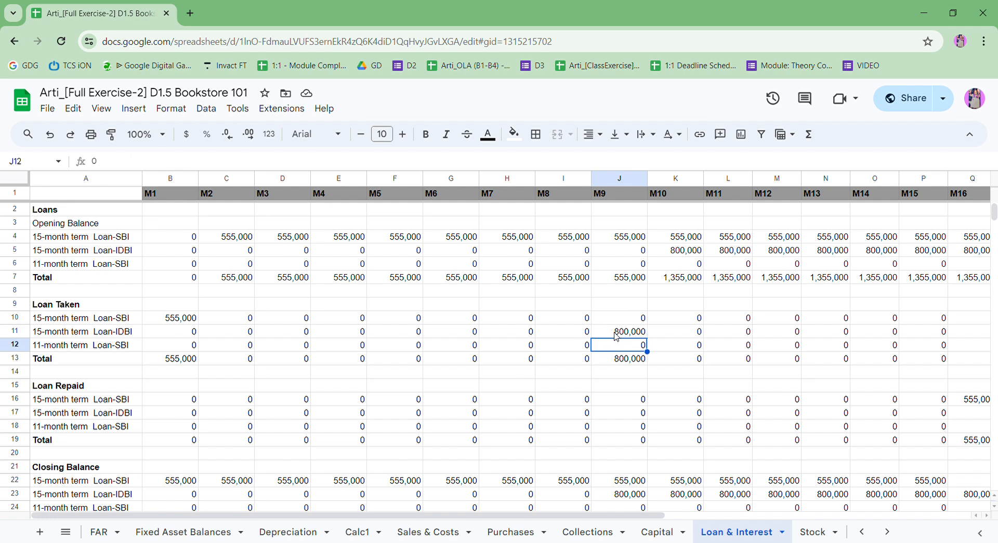
key(Right)
key(Right)
key(Right)
key(Right)
key(Right)
key(Right)
key(Right)
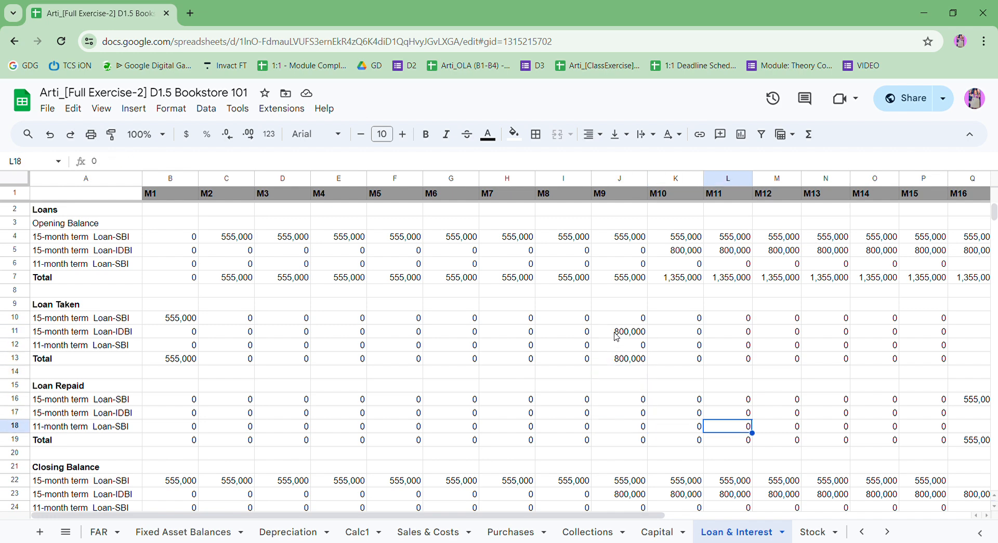
key(Up)
key(Up)
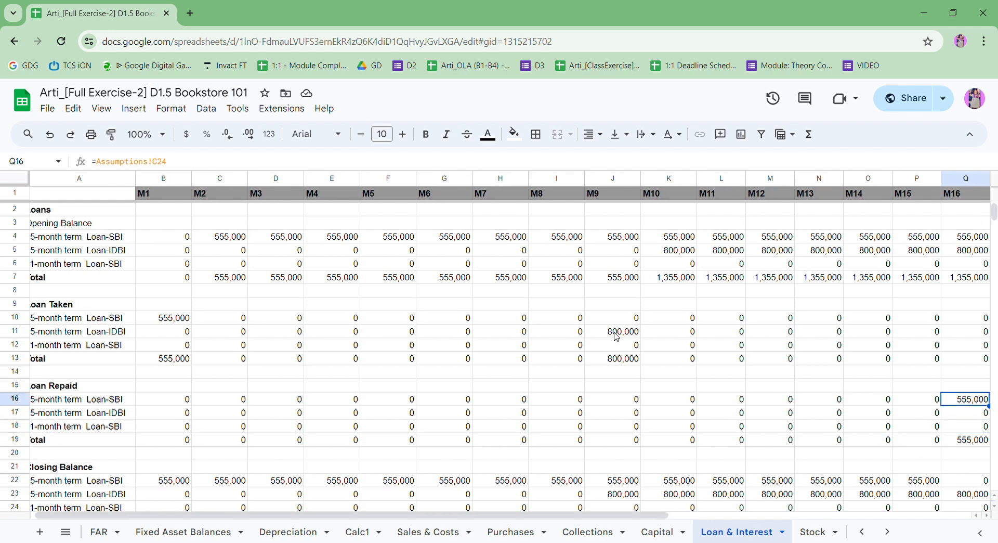
key(Left)
key(Right)
key(Down)
key(Up)
key(Left)
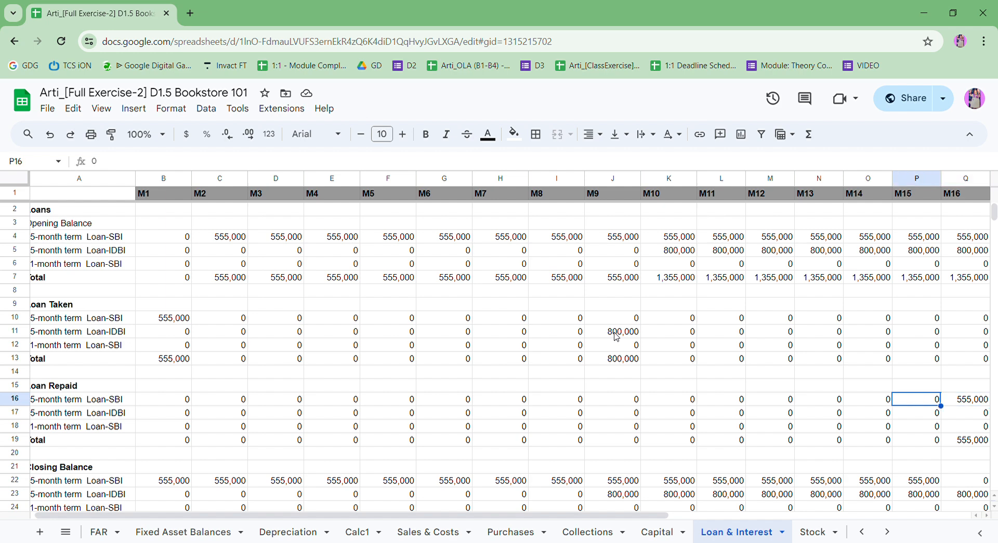
- Examine the M1 closing balance and interest rows, and inspect the 15-month SBI loan's closing balance formula
key(Home)
key(Right)
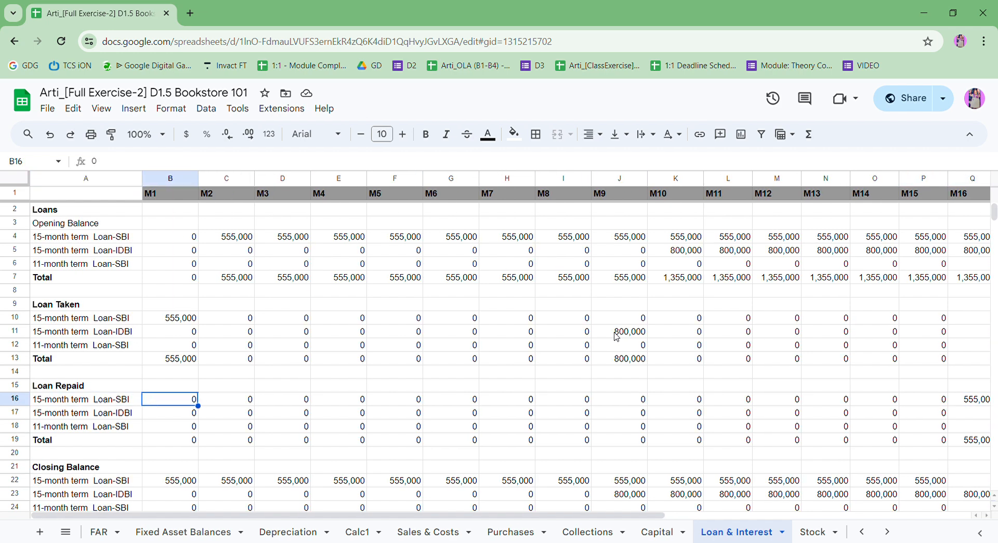
key(Down)
key(Down)
key(Down)
key(Down)
key(Down)
key(Down)
key(Down)
key(Down)
key(Down)
key(Down)
key(Down)
key(Down)
key(Down)
key(Up)
key(Up)
key(Up)
key(Up)
key(Up)
key(Up)
key(Up)
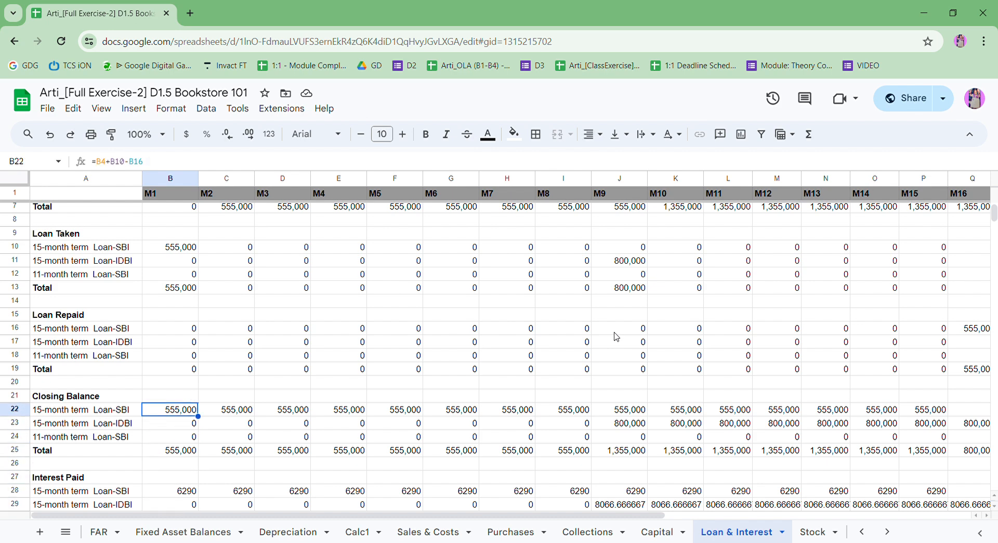
- Review the M1 column upward through the Loan Repaid, Loan Taken and Opening Balance sections
key(Up)
key(Up)
key(Up)
key(Up)
key(Up)
key(Up)
key(Up)
key(Up)
key(Up)
key(Up)
key(Up)
key(Up)
key(Up)
key(Up)
key(Up)
key(Up)
key(Up)
key(Up)
key(Up)
key(Up)
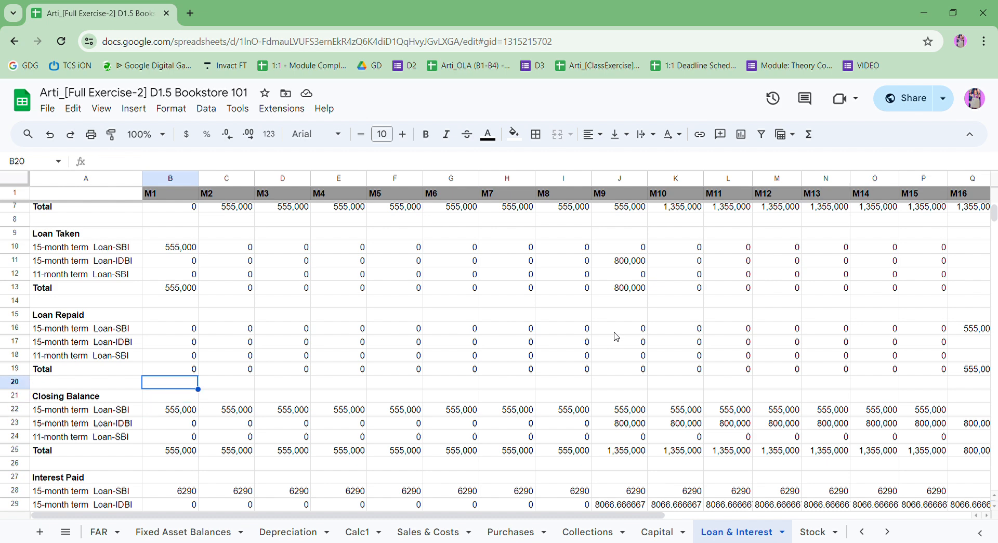
- Examine the M1 column from the opening balances down to the Interest Paid total
key(Down)
key(Down)
key(Down)
key(Down)
key(Down)
key(Down)
key(Down)
key(Down)
key(Down)
key(Down)
key(Down)
key(Down)
key(Down)
key(Down)
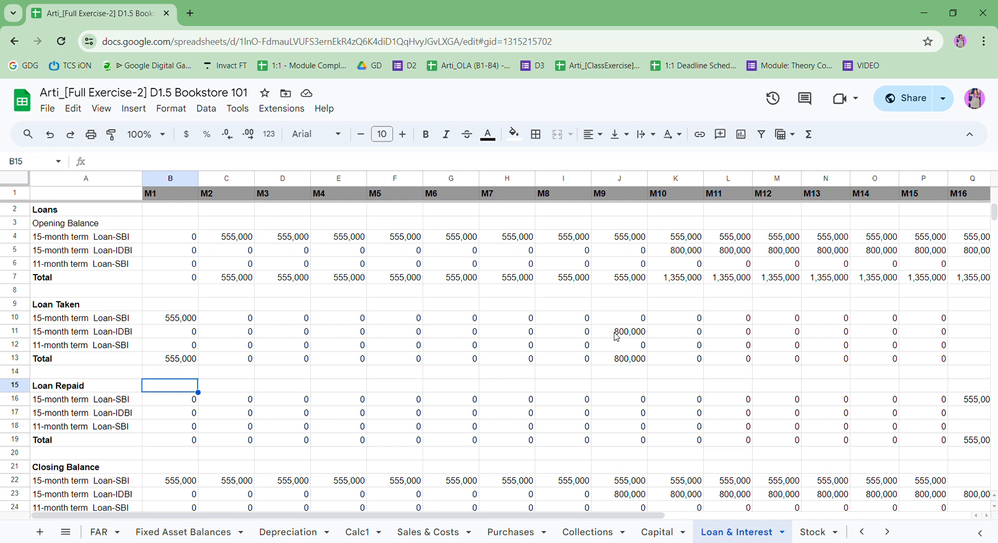
key(Down)
key(Down)
key(Down)
key(Down)
key(Down)
key(Down)
key(Down)
key(Down)
key(Down)
key(Down)
key(Down)
key(Down)
key(Down)
key(Down)
key(Down)
key(Down)
key(Down)
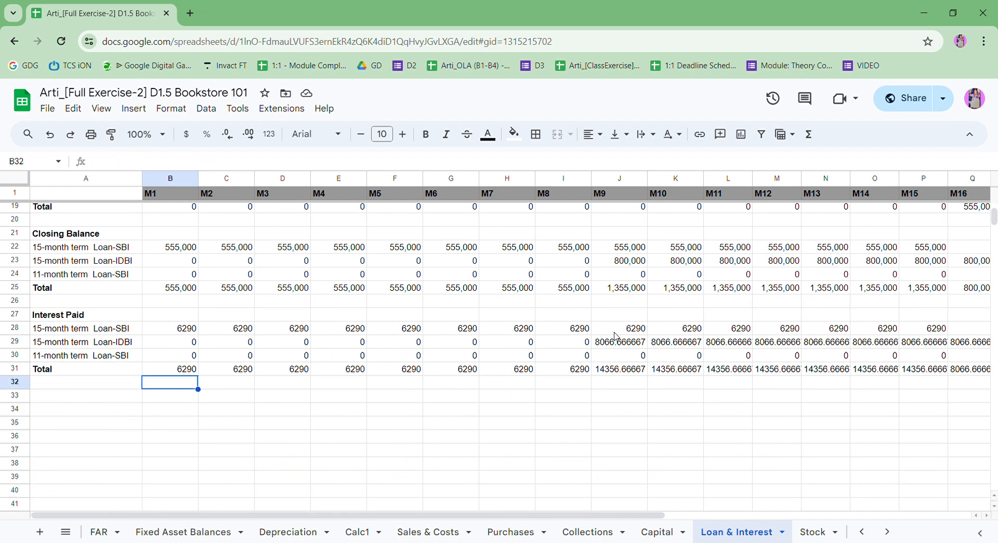
- Examine the 11-month SBI loan's closing balance formulas from M1 through M9
key(Up)
key(Up)
key(Up)
key(Up)
key(Up)
key(Up)
key(Up)
key(Up)
key(Right)
key(Right)
key(Right)
key(Right)
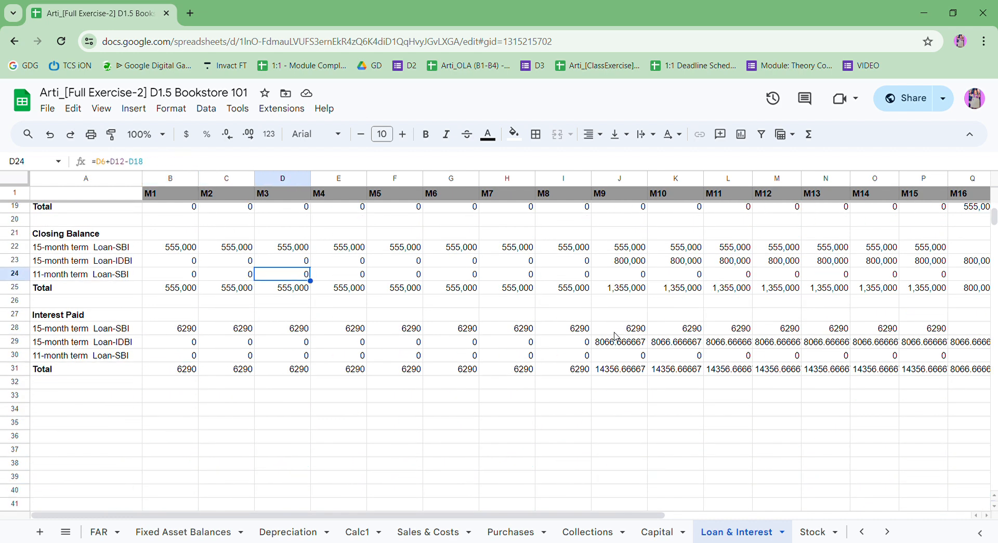
key(Right)
key(Right)
key(Right)
key(Right)
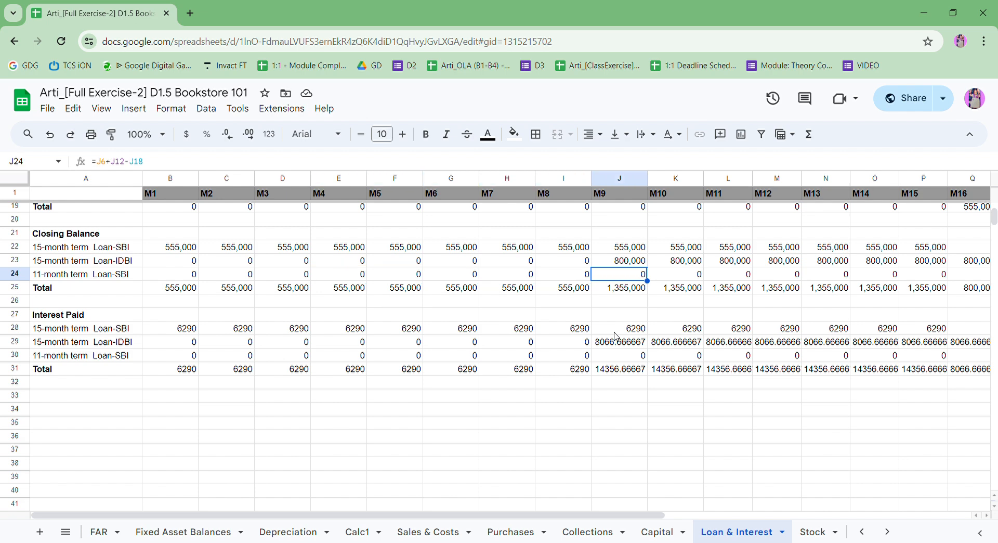
- Inspect the 15-month SBI loan's M1 interest formula and the closing balance it refers to
click(197, 328)
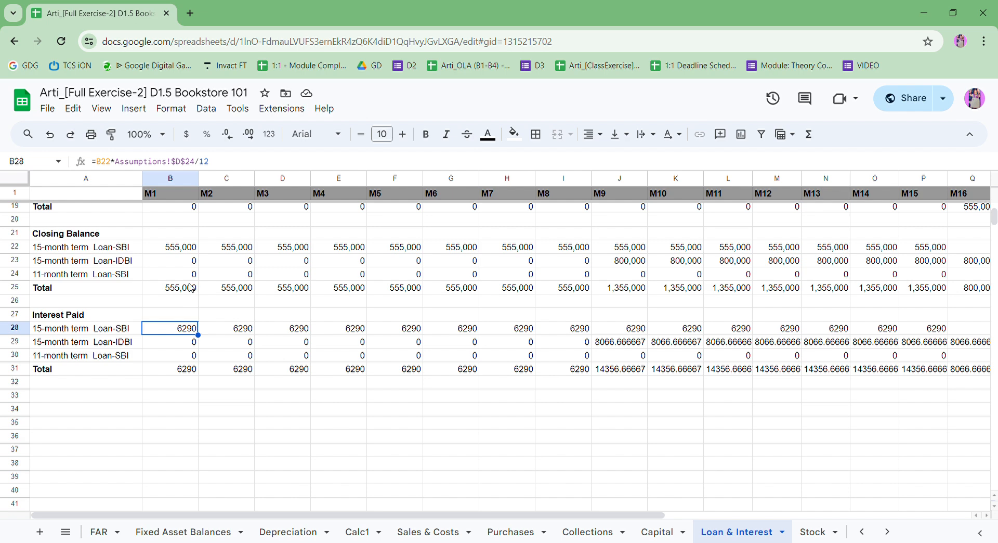
click(175, 252)
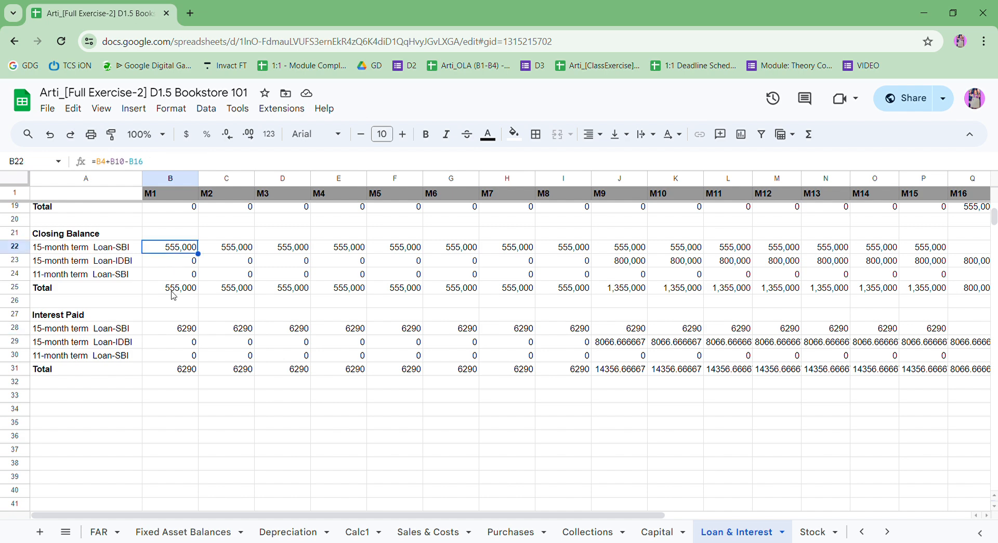
click(177, 328)
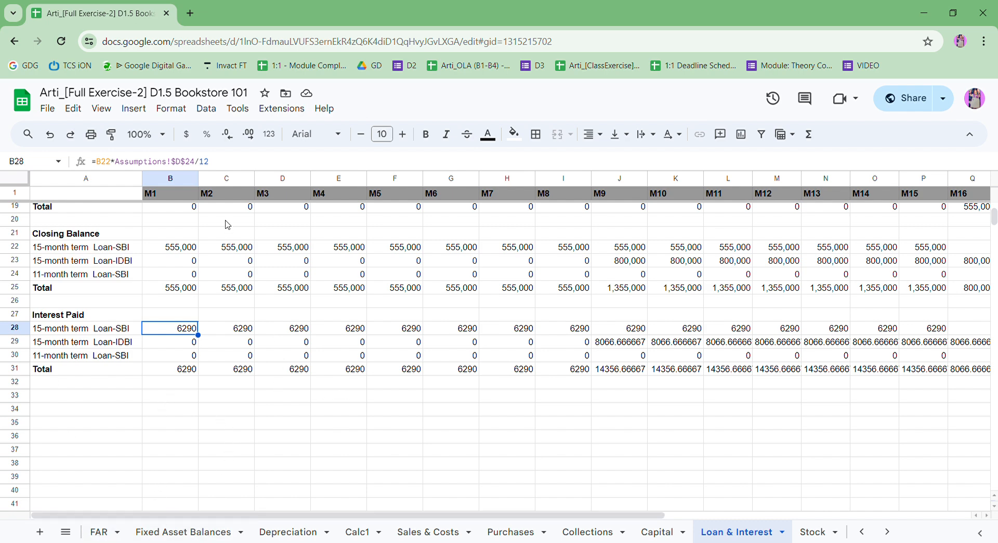
- Open the Stock sheet and inspect Bhagavad Gita's M1 formulas for change in stock, closing quantity and closing value
click(816, 531)
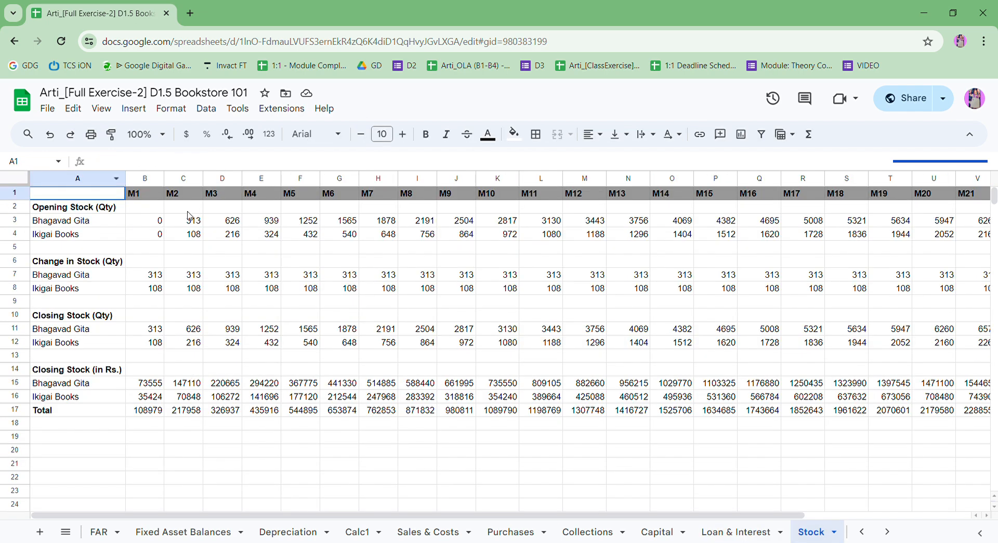
click(158, 280)
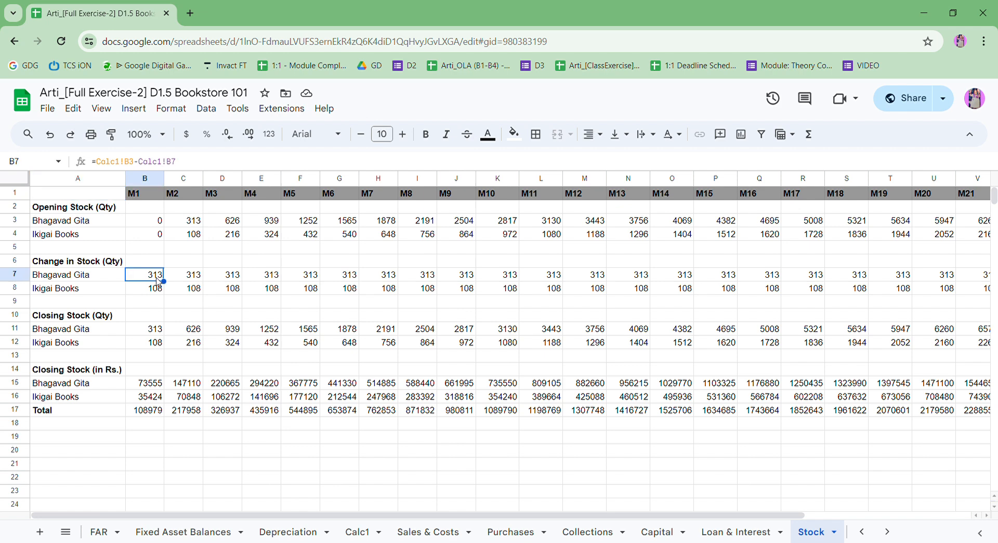
key(Down)
key(Down)
key(Down)
key(Down)
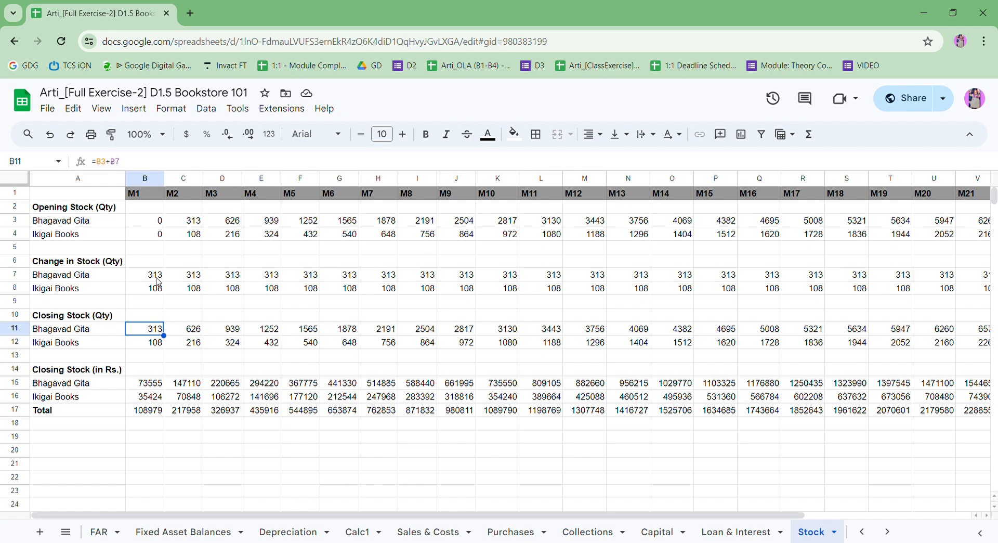
key(Down)
key(Down)
key(Down)
key(Down)
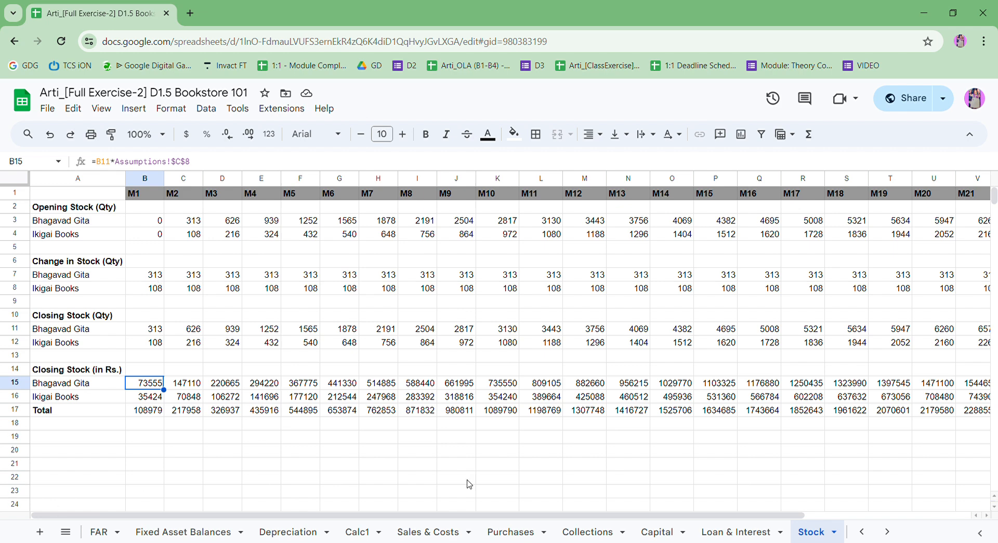
- Open the Cash Details sheet to view the monthly cash inflows and outflows
click(890, 535)
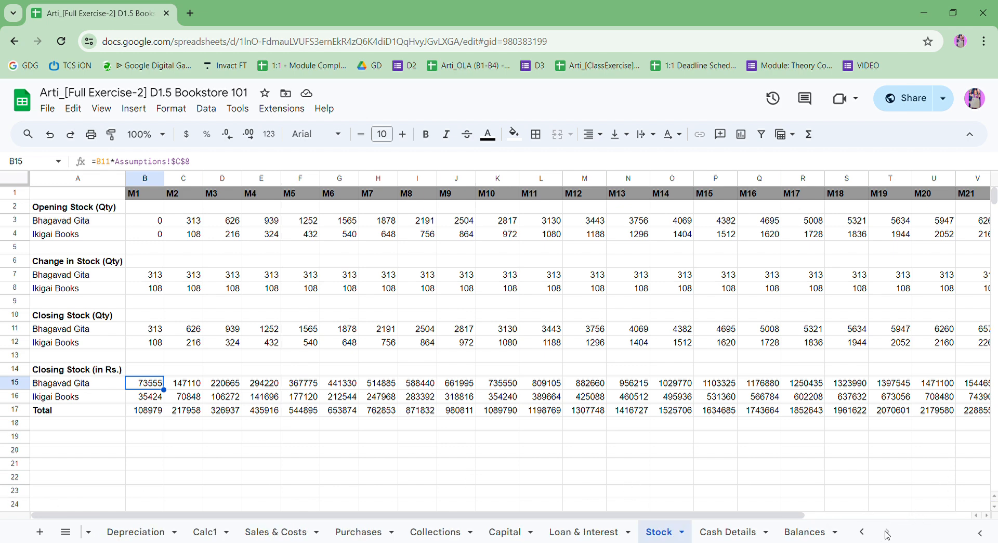
click(755, 536)
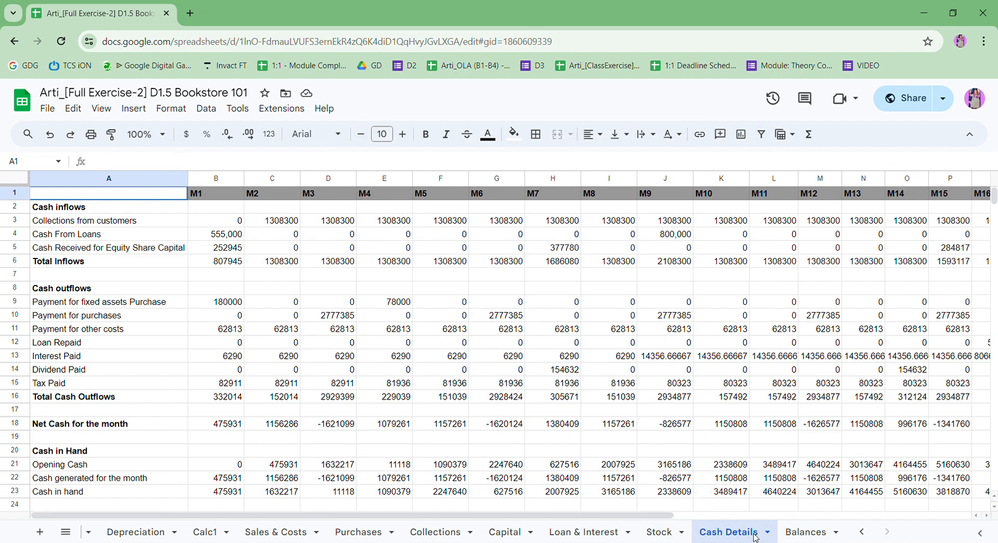
- Trace the Interest Expenses formulas in Sales & Costs to the Interest Paid total on the Loan & Interest sheet
click(267, 533)
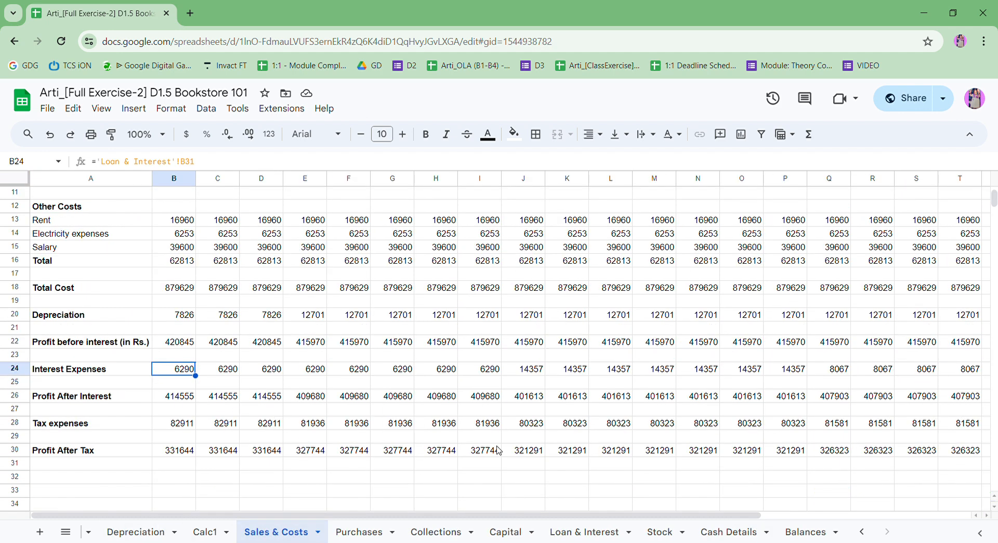
click(590, 533)
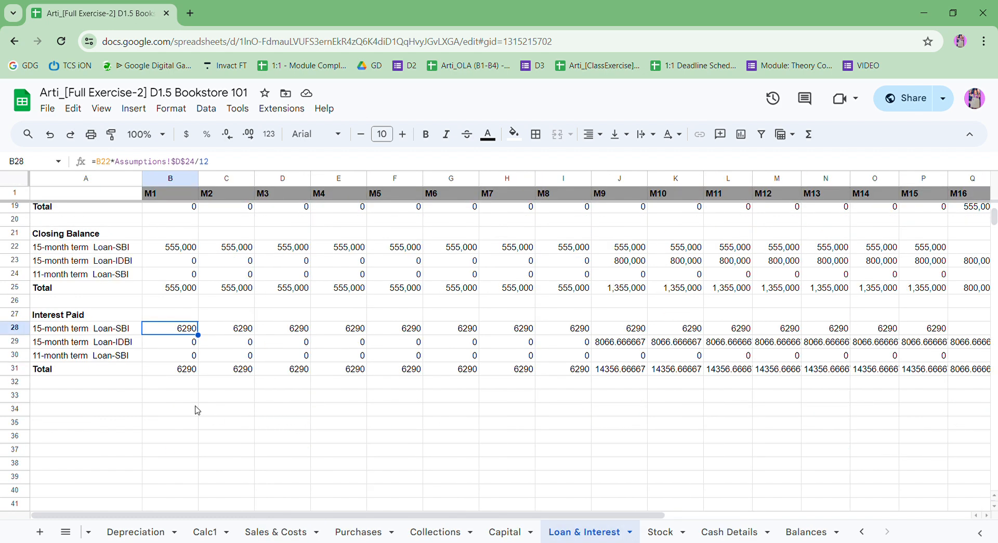
click(174, 373)
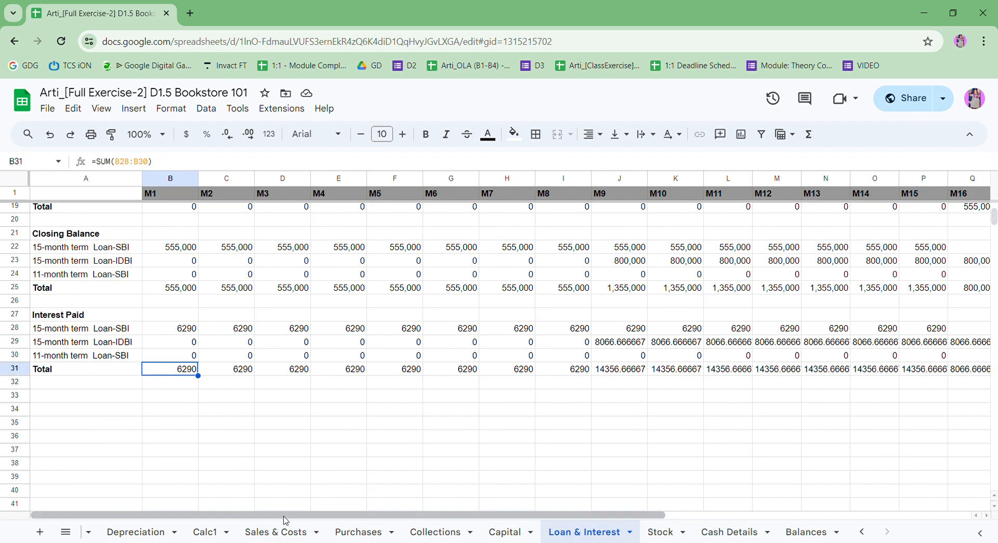
click(276, 532)
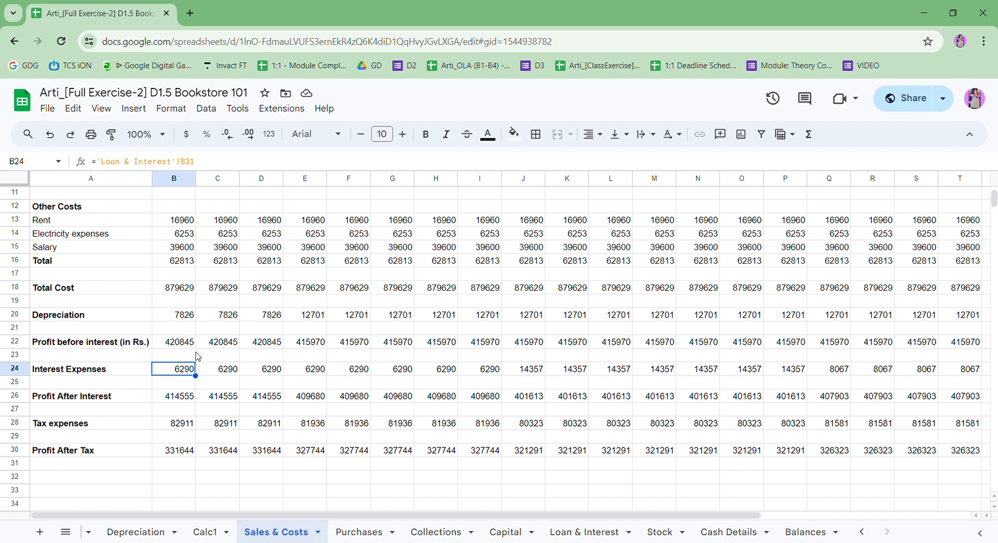
key(Right)
key(Right)
key(Left)
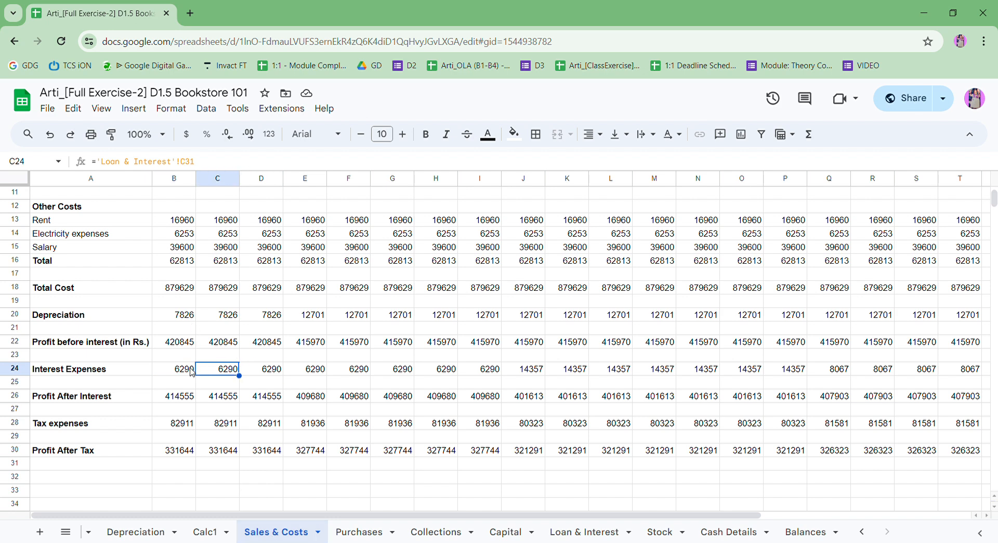
- Inspect the M1 Profit After Interest formula and the profit before interest and interest expense cells it uses
key(Left)
key(Down)
key(Down)
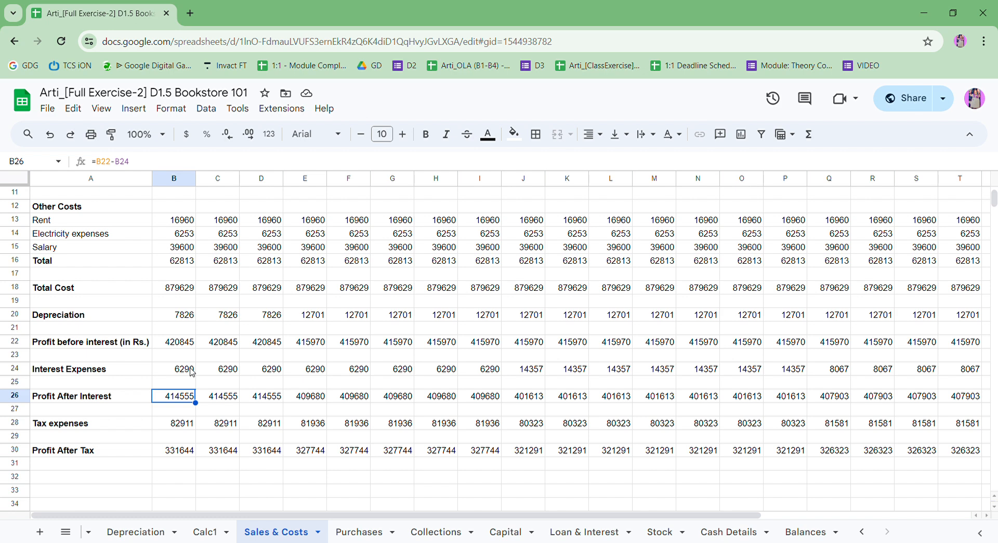
key(Up)
key(Up)
key(Up)
key(Up)
key(Down)
key(Down)
key(Down)
key(Down)
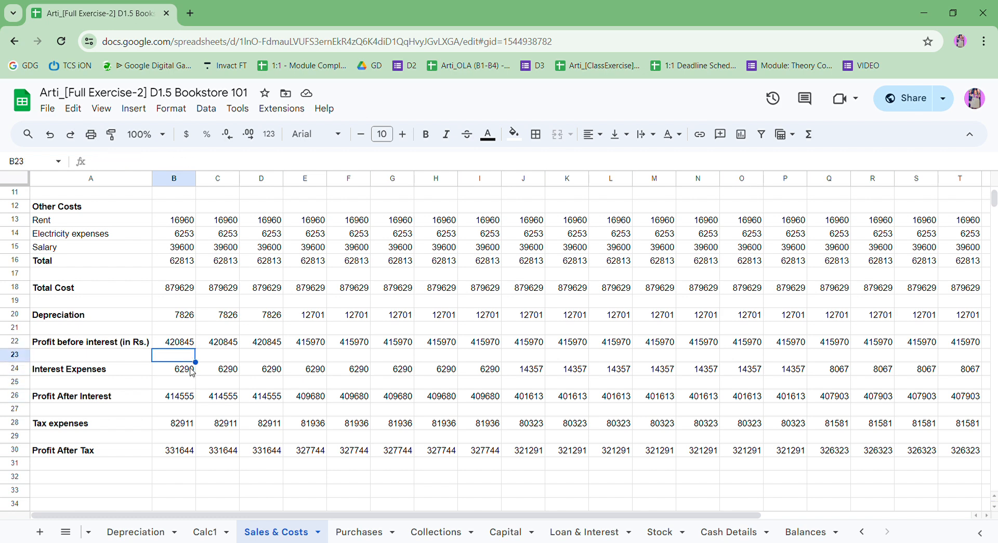
key(Down)
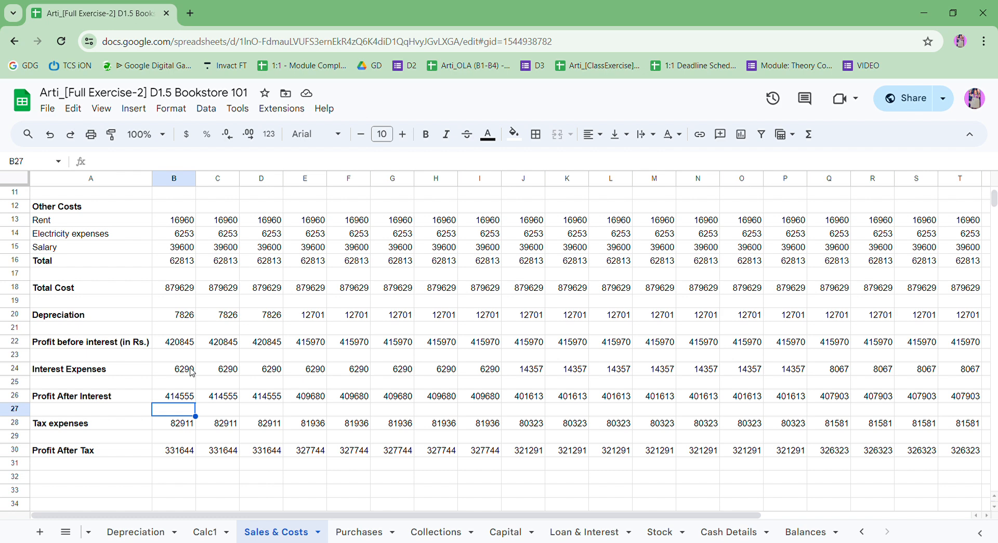
- Inspect the M1 Tax expenses and Profit After Tax formulas on the Sales & Costs sheet
key(Down)
key(Down)
key(Up)
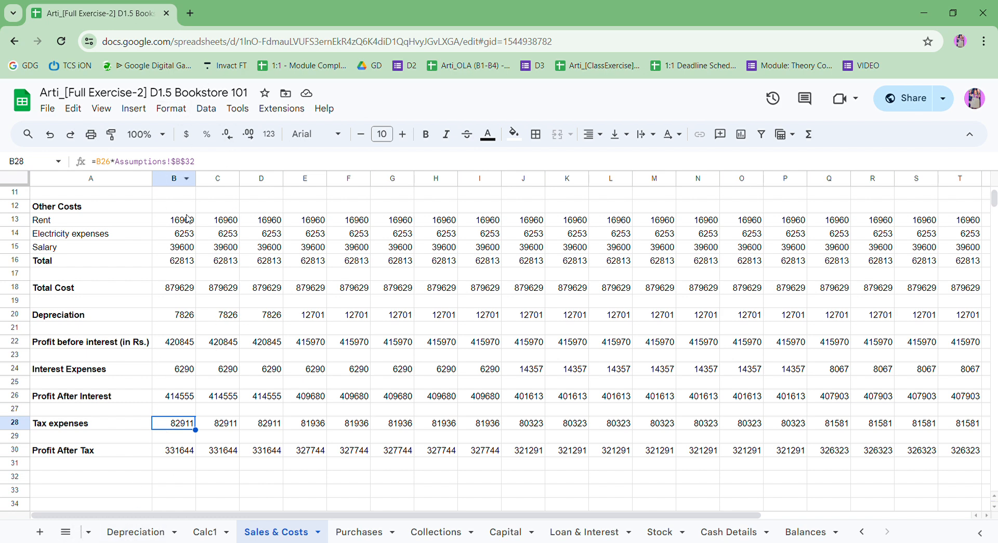
click(170, 396)
click(179, 456)
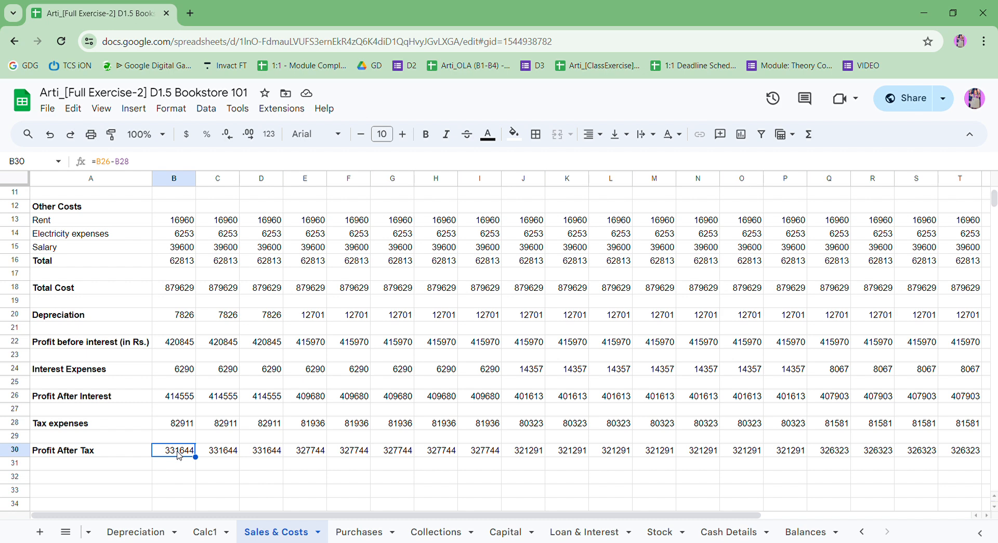
key(Up)
key(Up)
key(Up)
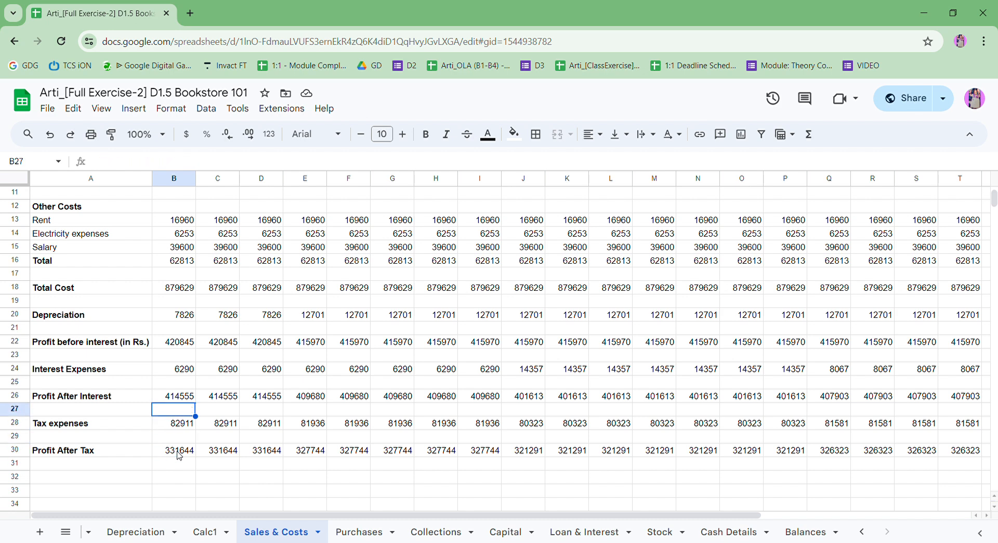
key(Up)
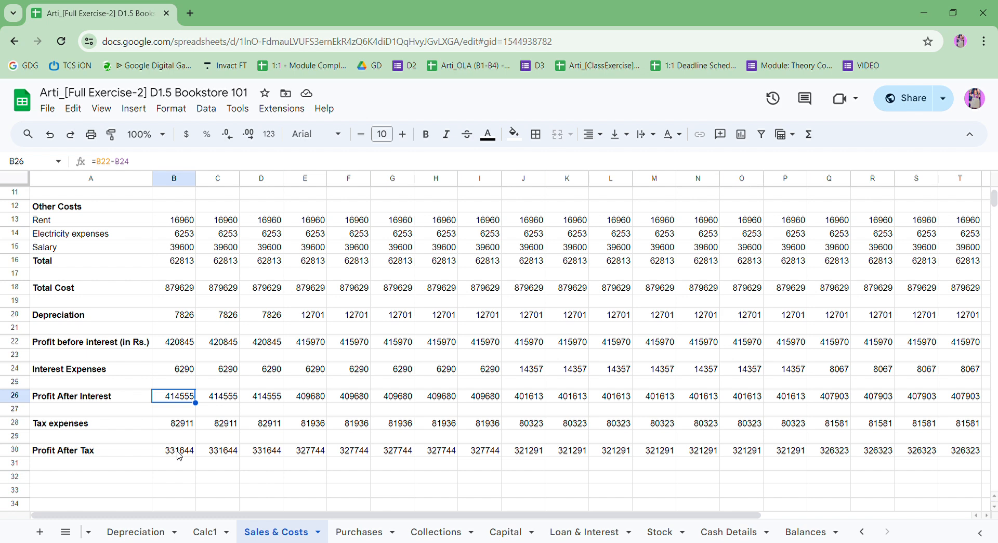
- Open the Purchases sheet and inspect Bhagavad Gita's purchases formula for M1
click(358, 533)
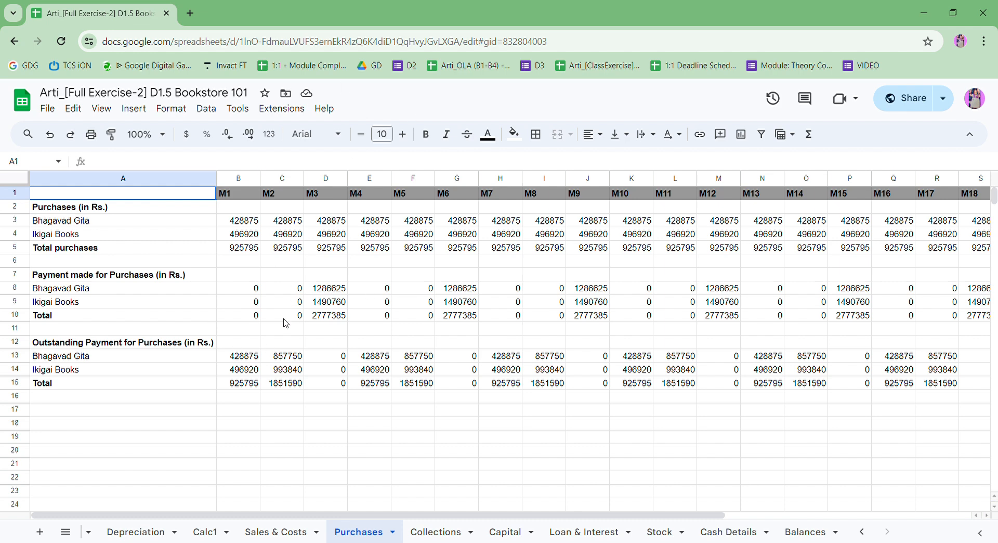
key(Right)
key(Down)
key(Down)
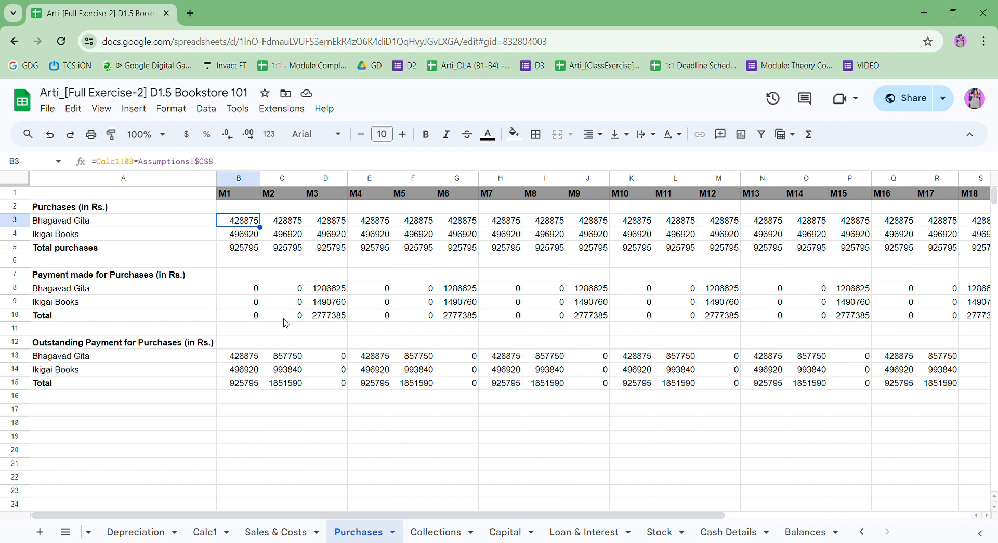
- Inspect Bhagavad Gita's purchase payment formulas in M3, M6, M9 and M12, and its M1 outstanding payment formula
key(Down)
key(Down)
key(Down)
key(Down)
key(Down)
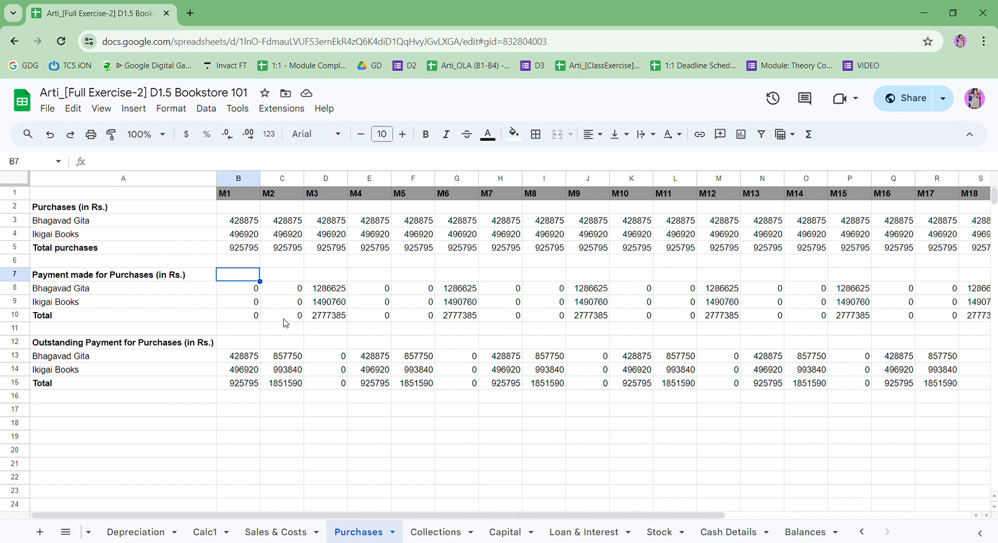
key(Right)
key(Right)
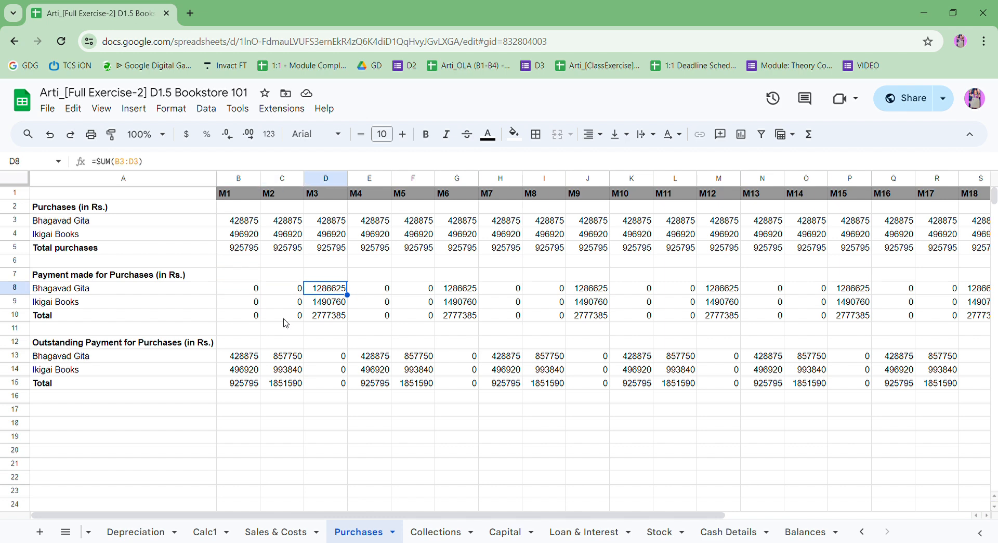
key(Right)
key(Right)
key(Right)
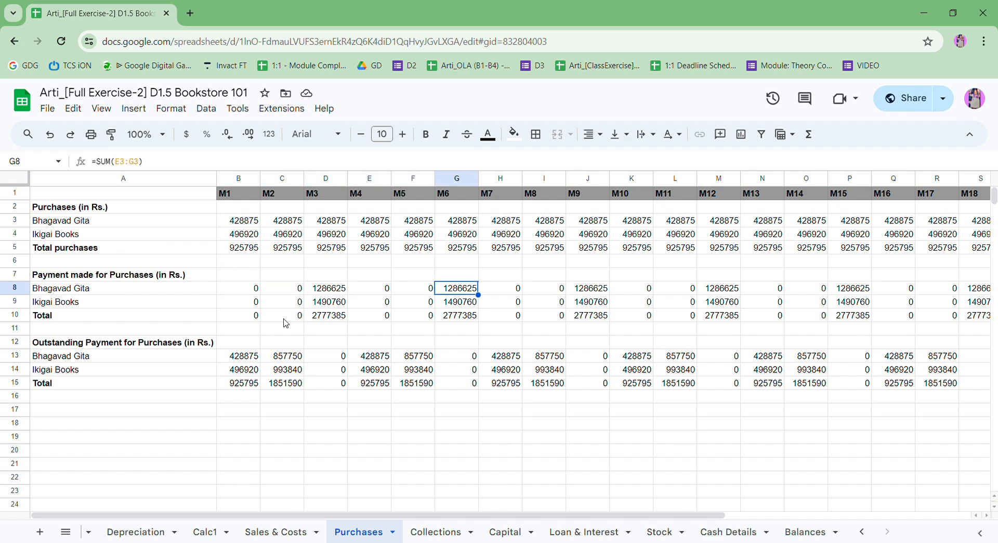
key(Right)
key(Right)
key(Right)
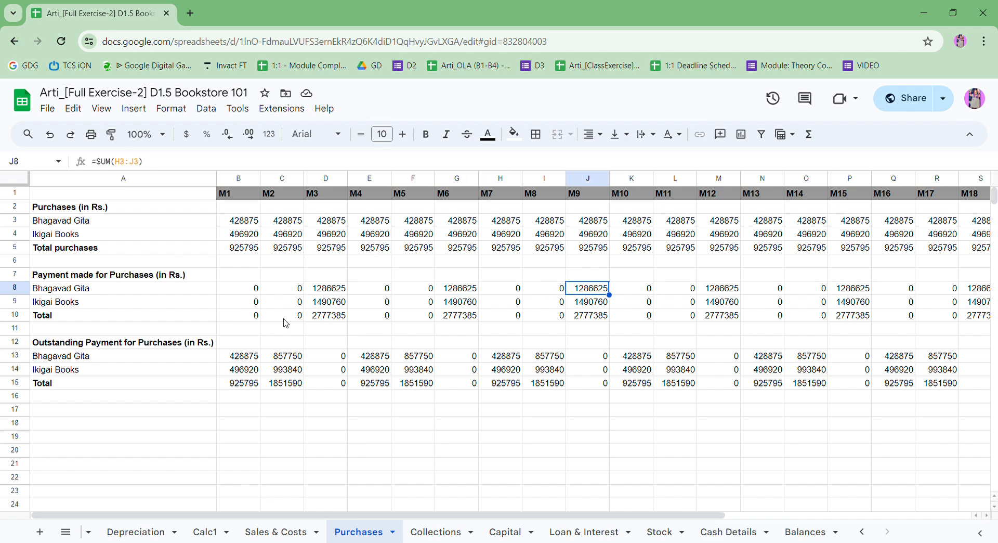
key(Right)
key(Right)
key(Right)
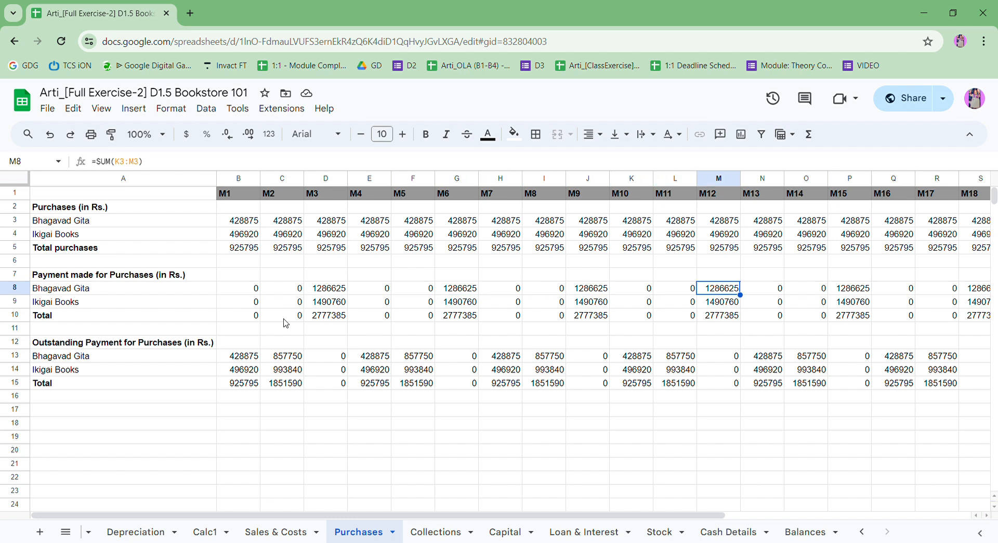
click(255, 369)
key(Up)
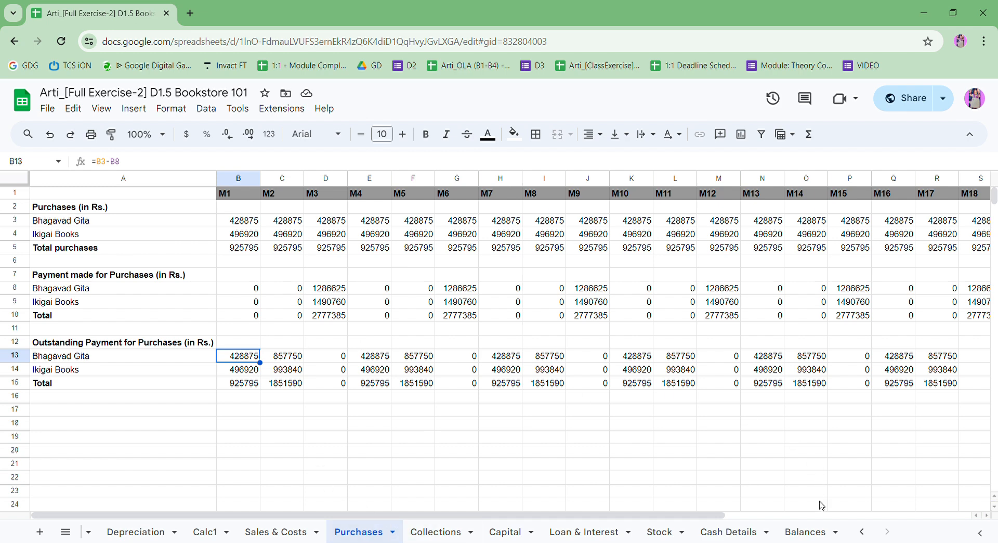
- Open the Collections sheet and inspect Customer 1's M1 sales formula under Sale to Different Parties
click(425, 530)
click(195, 302)
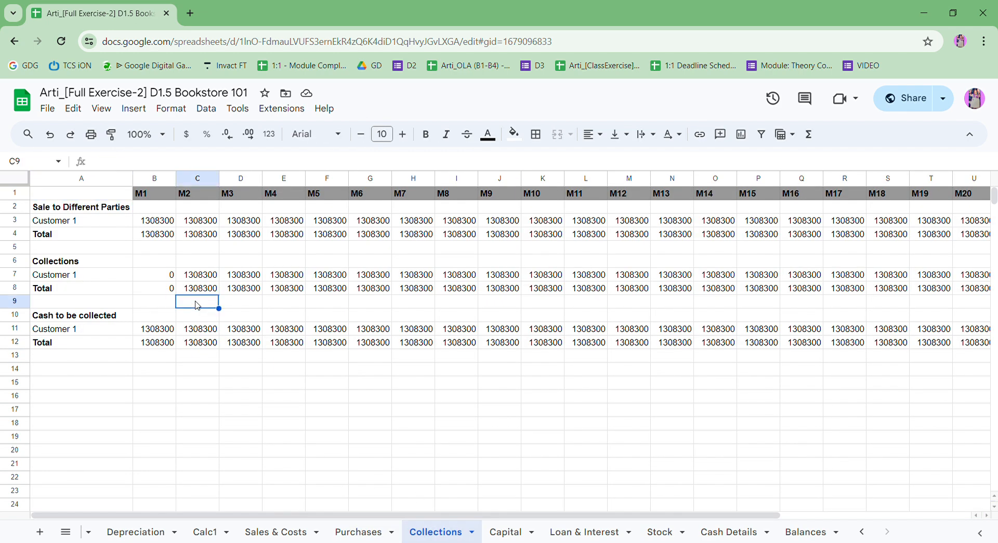
key(Left)
key(Up)
key(Up)
key(Up)
key(Up)
key(Up)
key(Up)
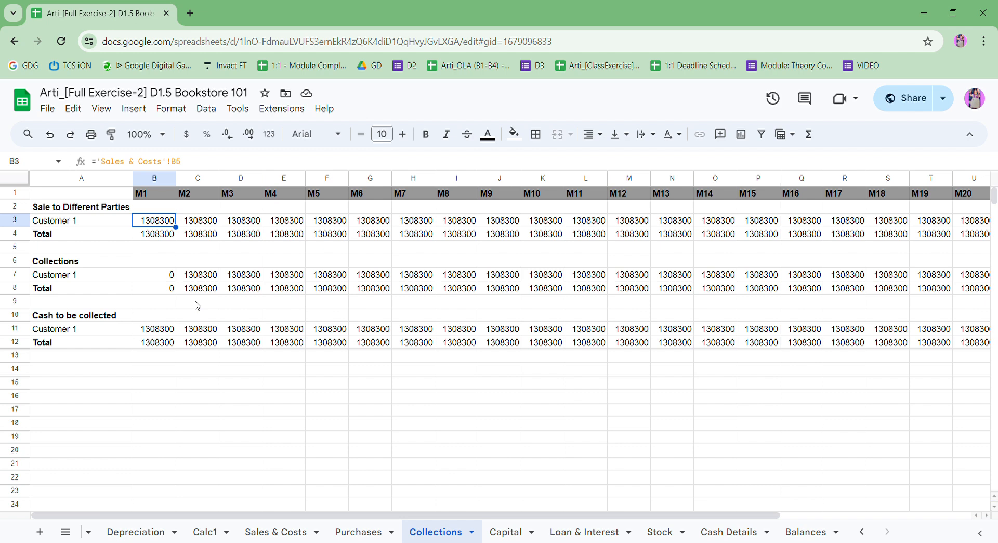
- Inspect Customer 1's collections entries from M1 onward and the M1 formula for cash to be collected
key(Down)
key(Down)
key(Down)
key(Down)
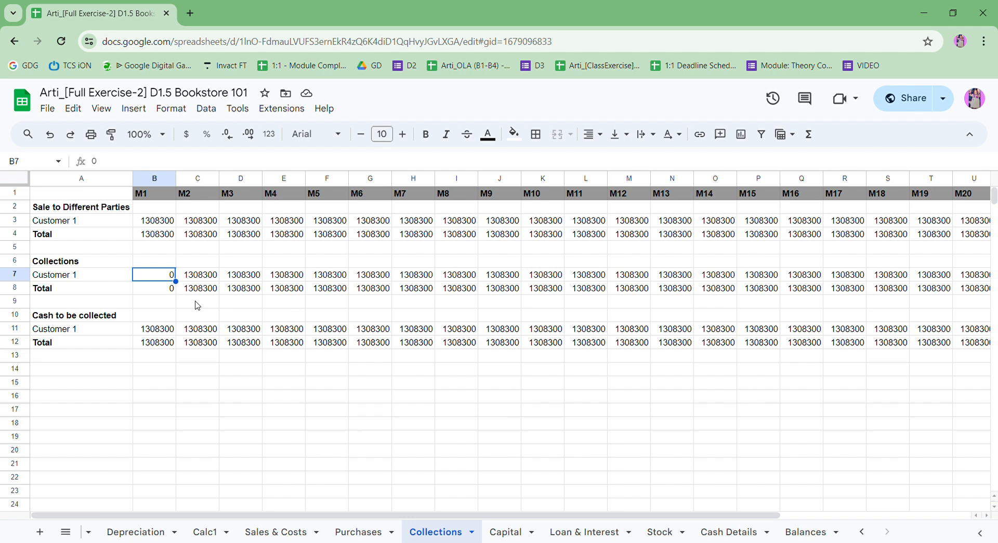
key(Right)
key(Right)
key(Right)
key(Right)
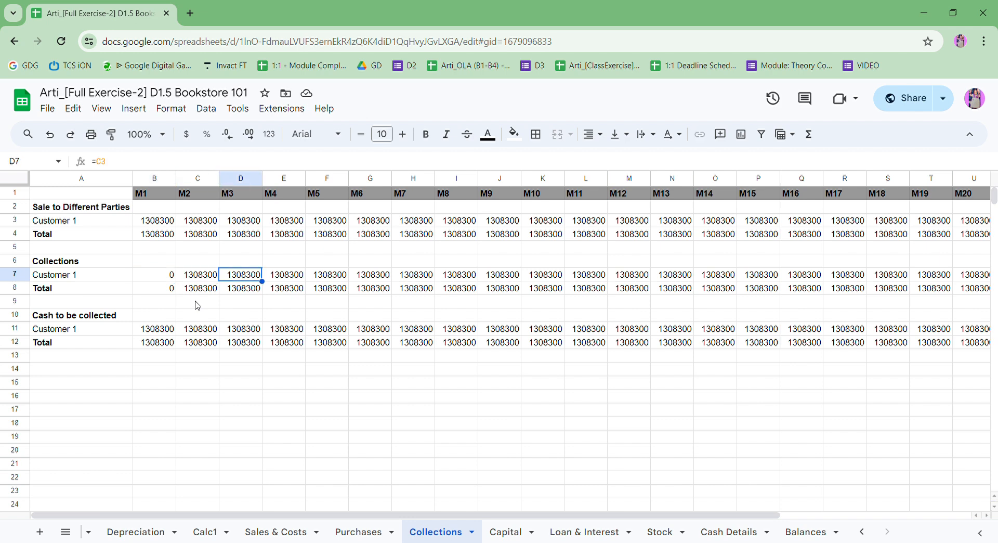
click(155, 329)
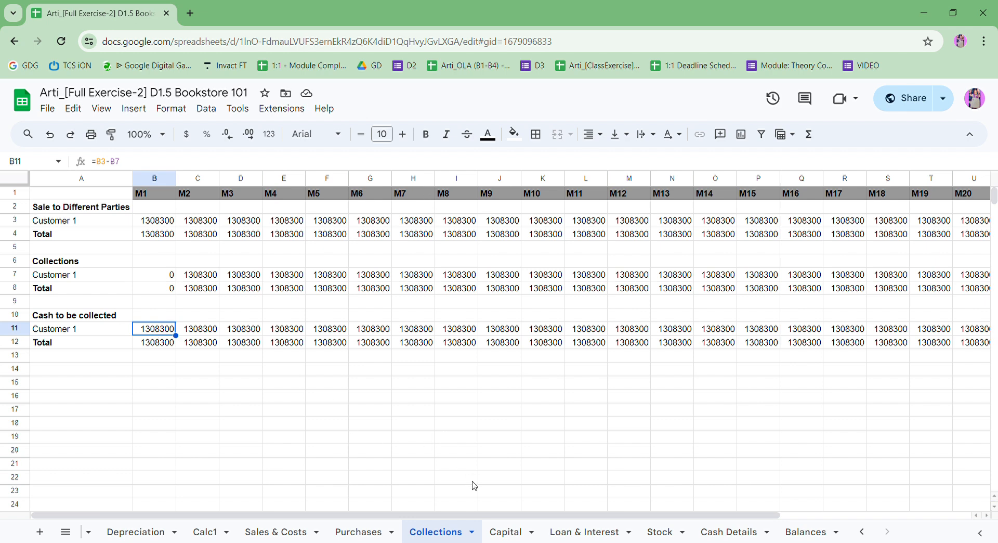
- Open the Capital sheet and inspect the M1 issue price and number of shares formulas under Share Issue
click(504, 534)
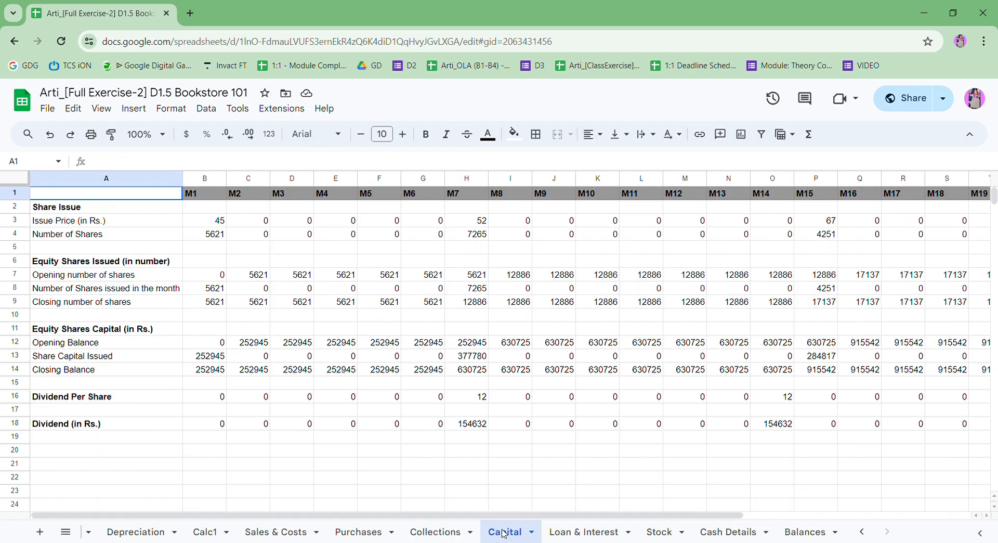
click(203, 321)
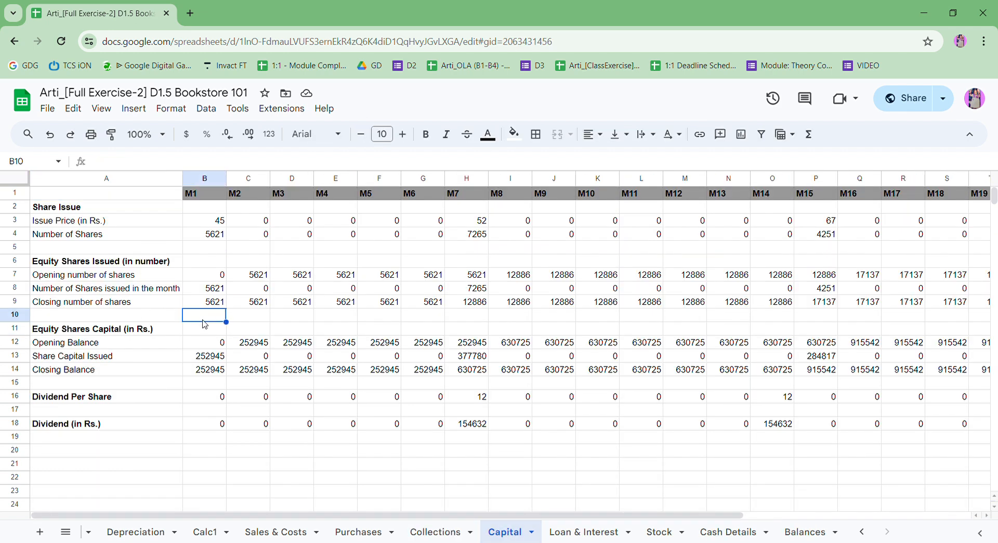
key(Up)
key(Up)
key(Up)
key(Up)
key(Up)
key(Up)
key(Up)
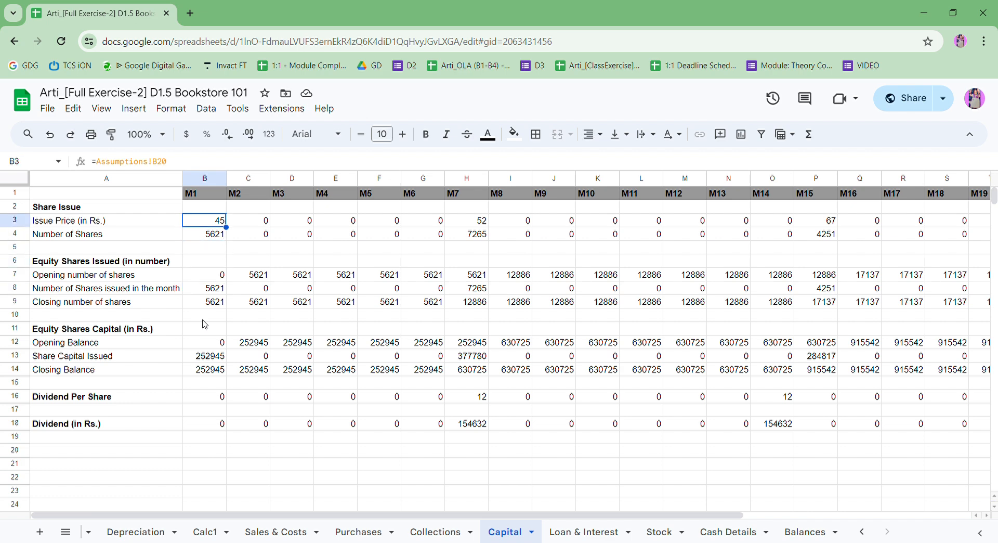
key(Down)
key(Down)
key(Up)
key(Up)
- Inspect the Share Capital Issued formulas for M1 and M7 on the Capital sheet
click(210, 360)
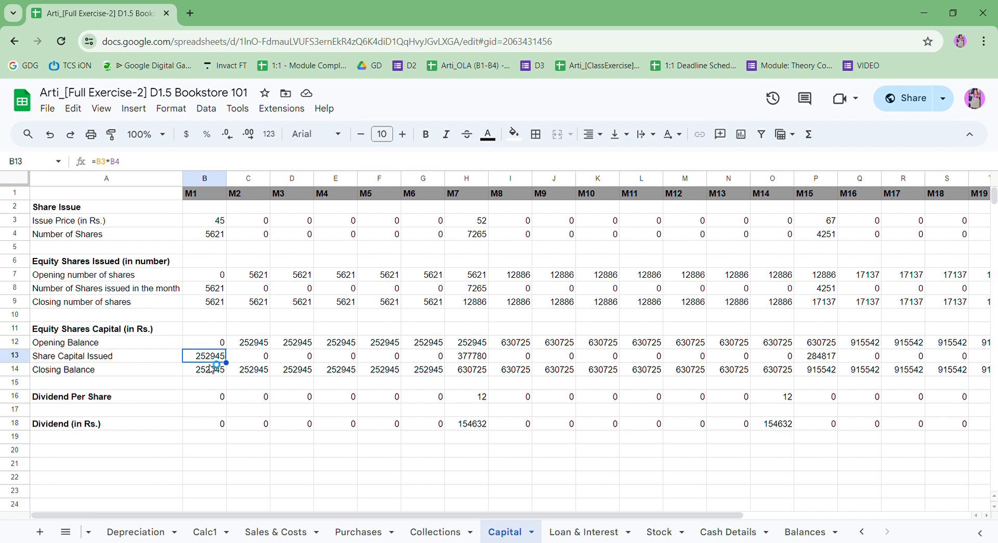
key(Right)
key(Right)
key(Right)
key(Right)
key(Right)
key(Right)
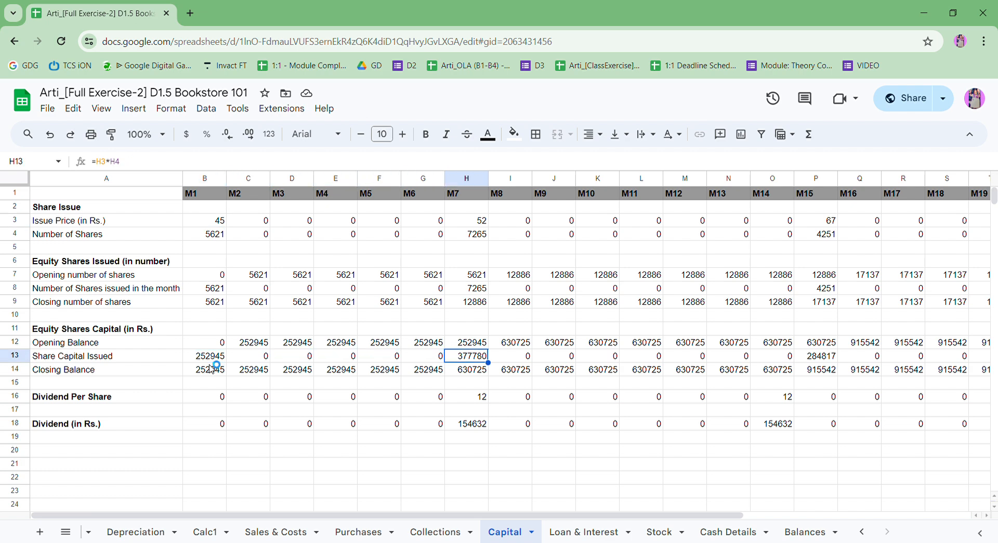
key(Left)
key(Left)
key(Left)
key(Left)
key(Left)
key(Left)
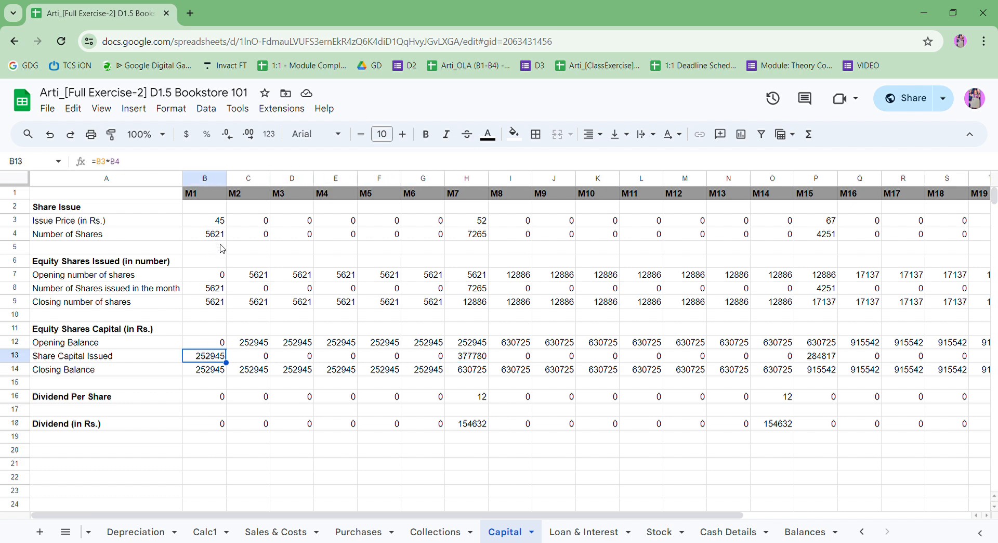
- Inspect the M7 Dividend Per Share formula and the M7 Dividend formula
click(239, 413)
key(Up)
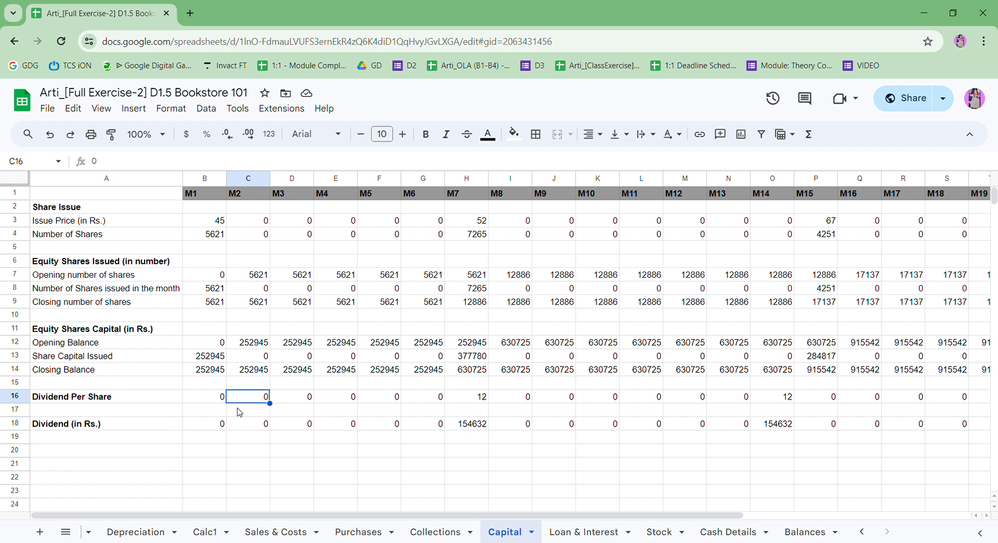
key(Right)
key(Right)
key(Right)
key(Right)
key(Right)
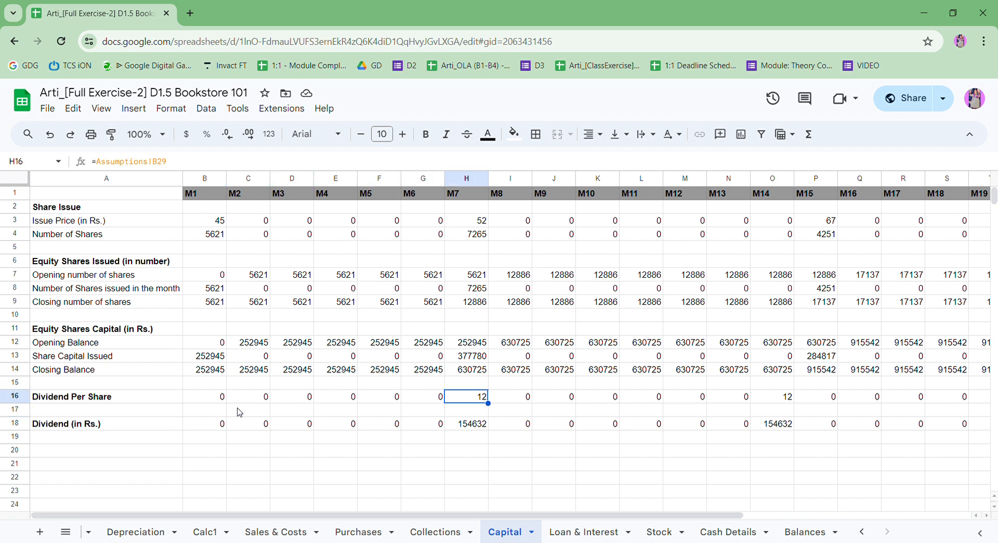
key(Down)
key(Down)
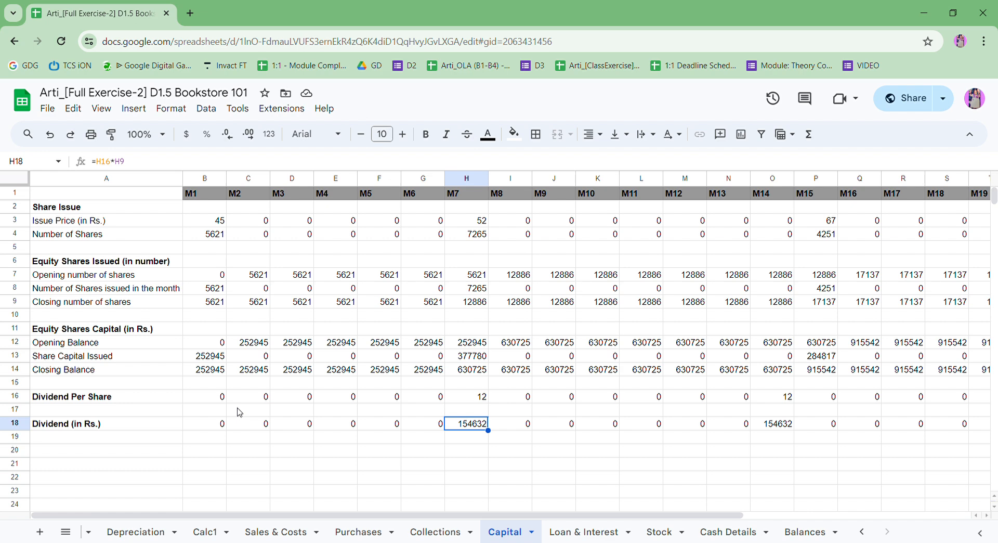
- Trace the M7 dividend calculation back to its dividend per share and closing number of shares cells
key(Up)
key(Up)
key(Up)
key(Up)
key(Up)
key(Up)
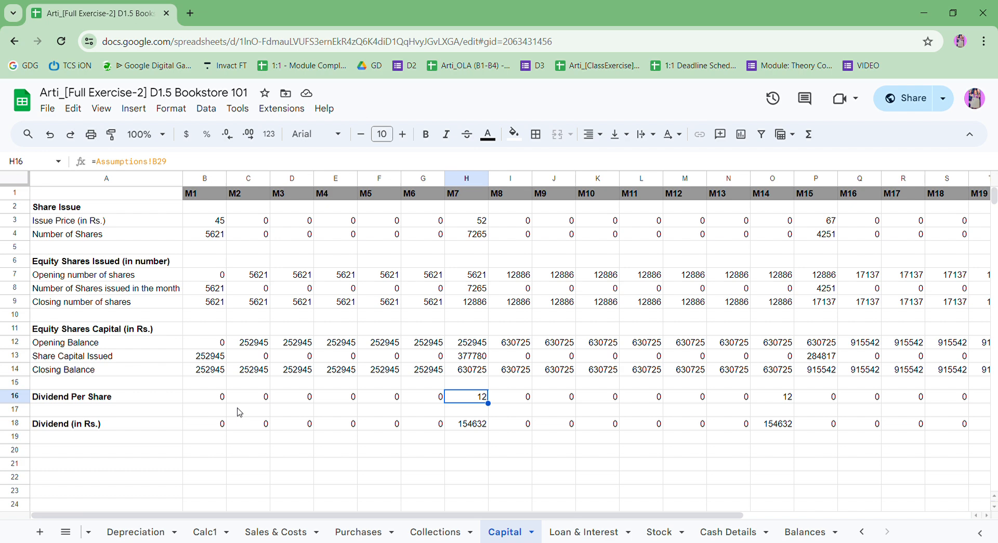
key(Up)
key(Up)
key(Up)
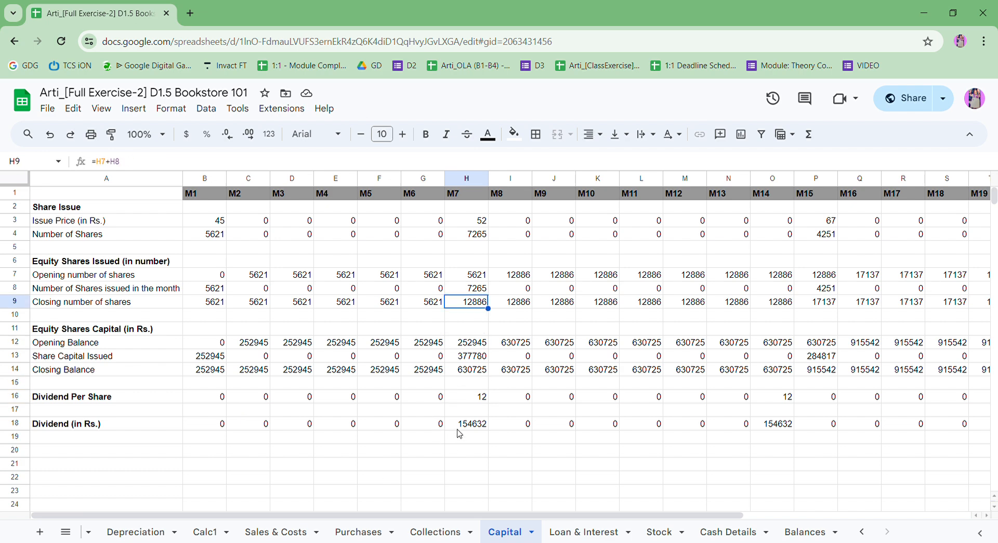
- Glance at the Loan & Interest sheet, switch to Cash Details, and inspect the M1 Collections from customers formula
click(584, 534)
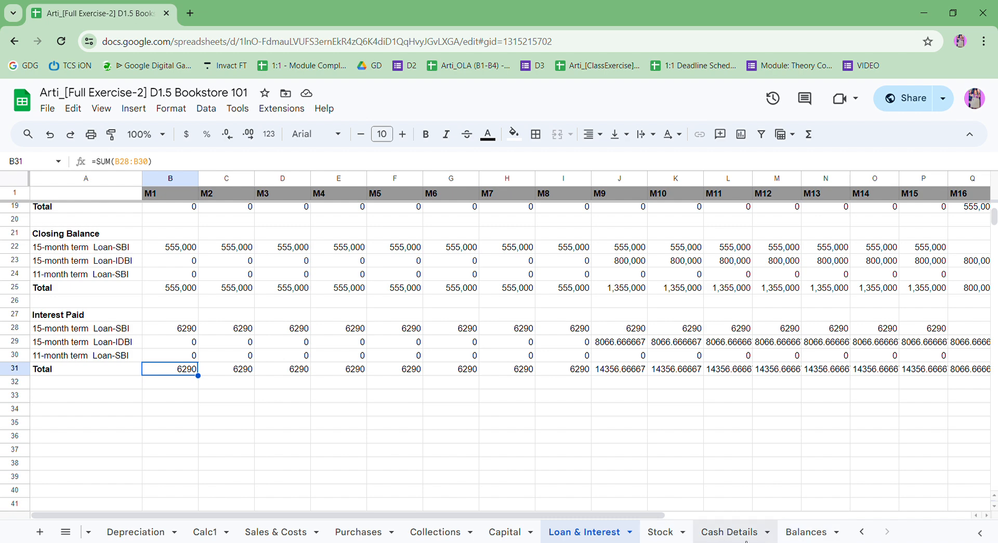
click(733, 532)
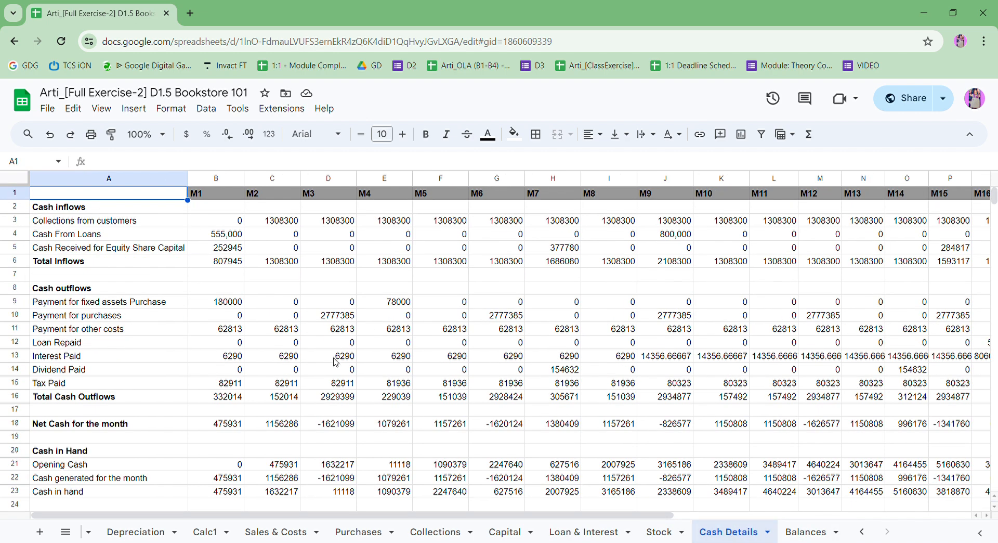
click(208, 288)
key(Up)
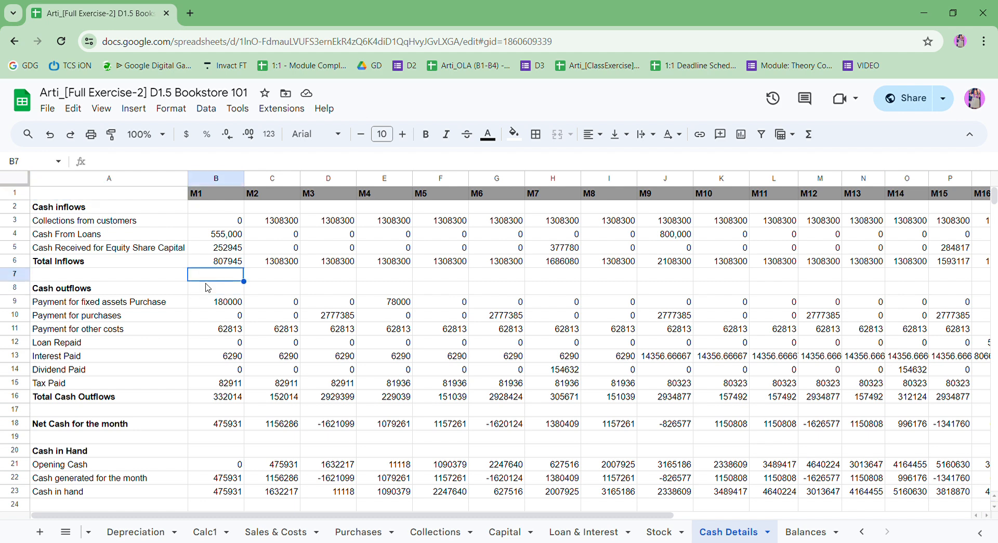
key(Up)
key(Up)
key(Up)
key(Up)
key(Up)
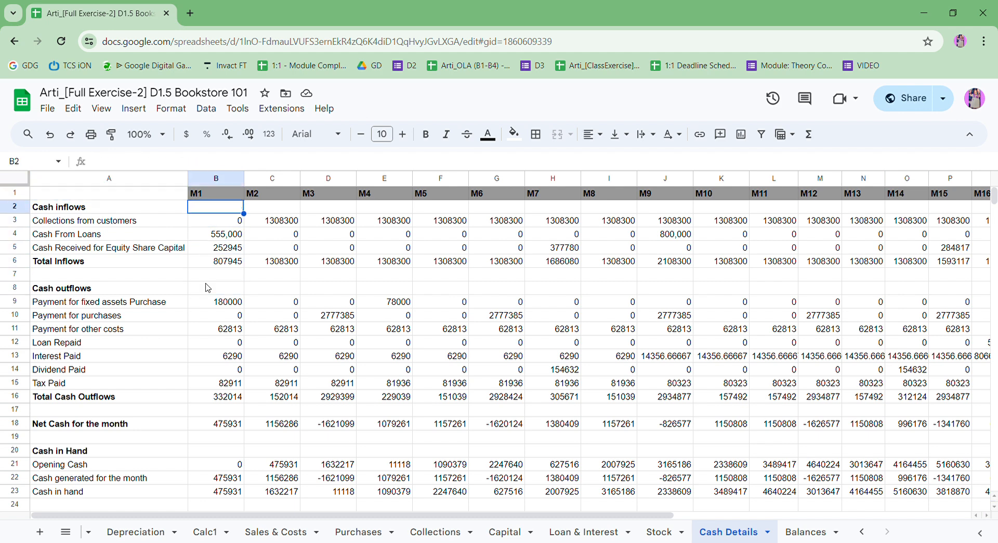
key(Down)
key(Down)
key(Up)
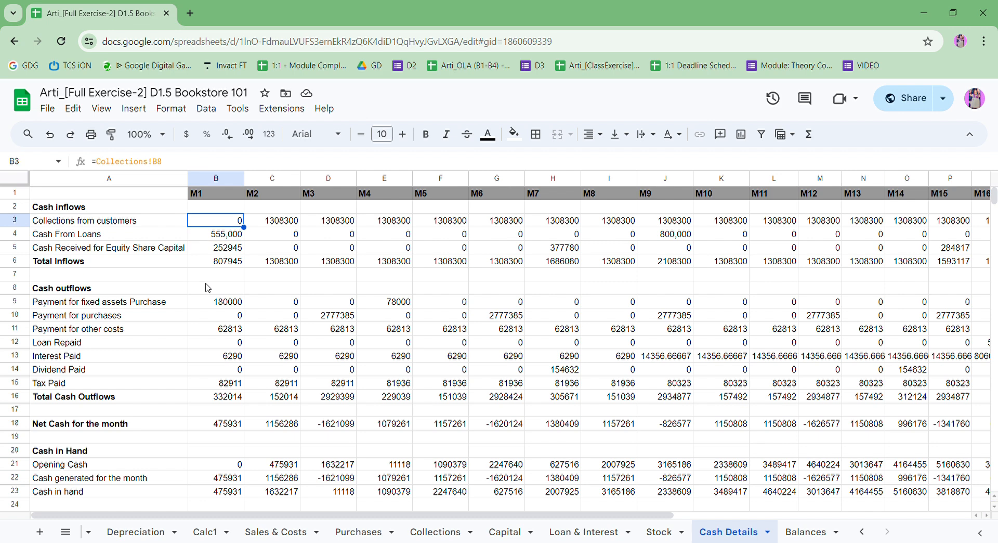
- Inspect the M1 formulas for Cash From Loans, Cash Received for Equity Share Capital and Total Inflows
key(Down)
key(Down)
key(Up)
key(Up)
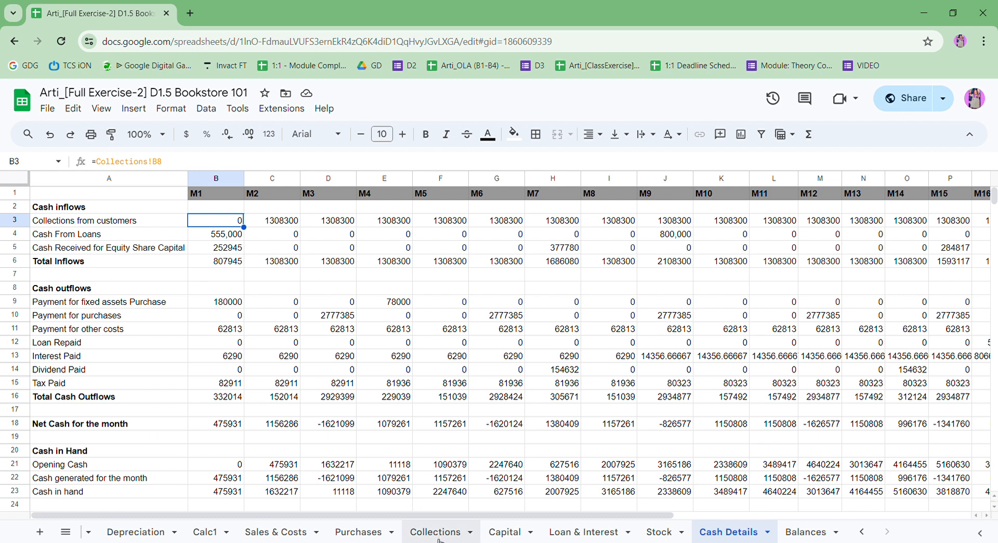
key(Down)
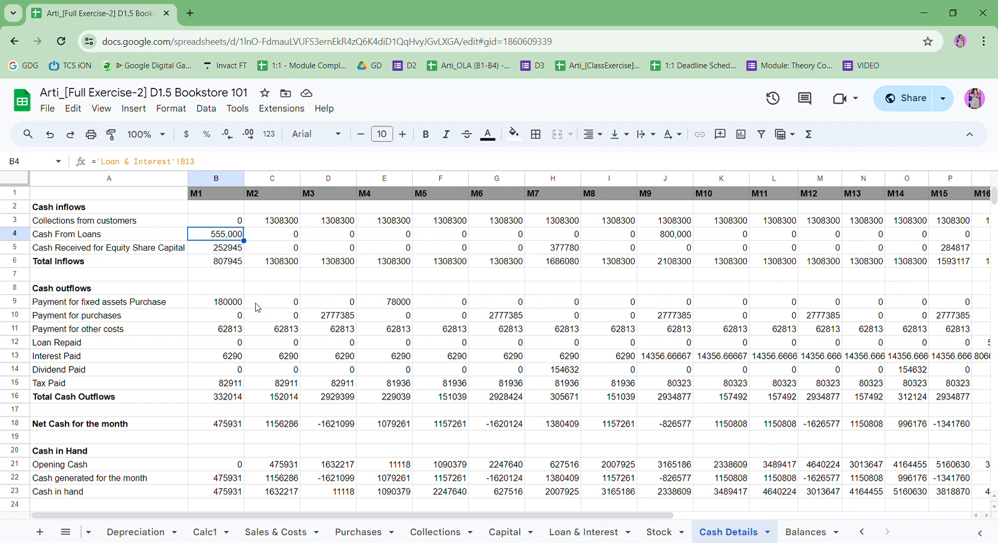
click(213, 249)
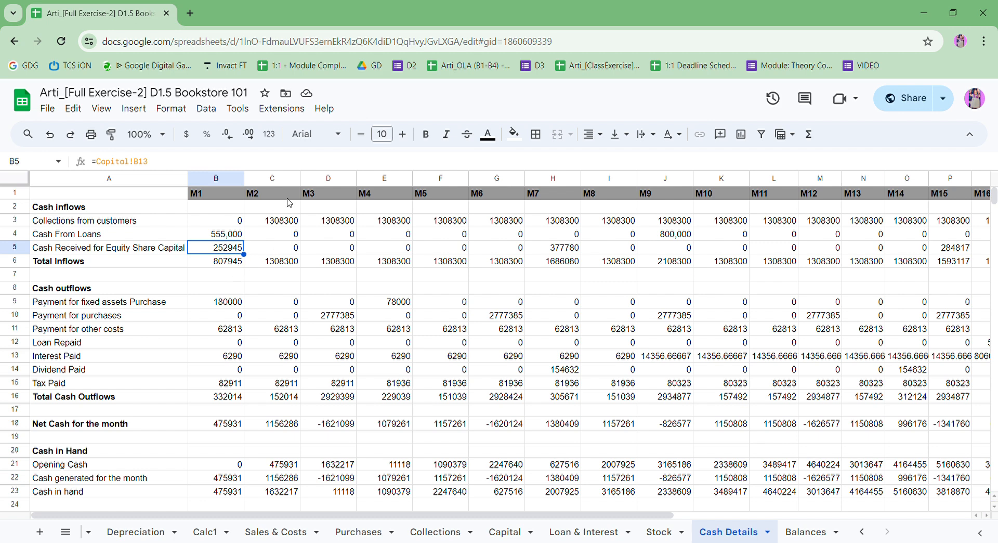
key(Down)
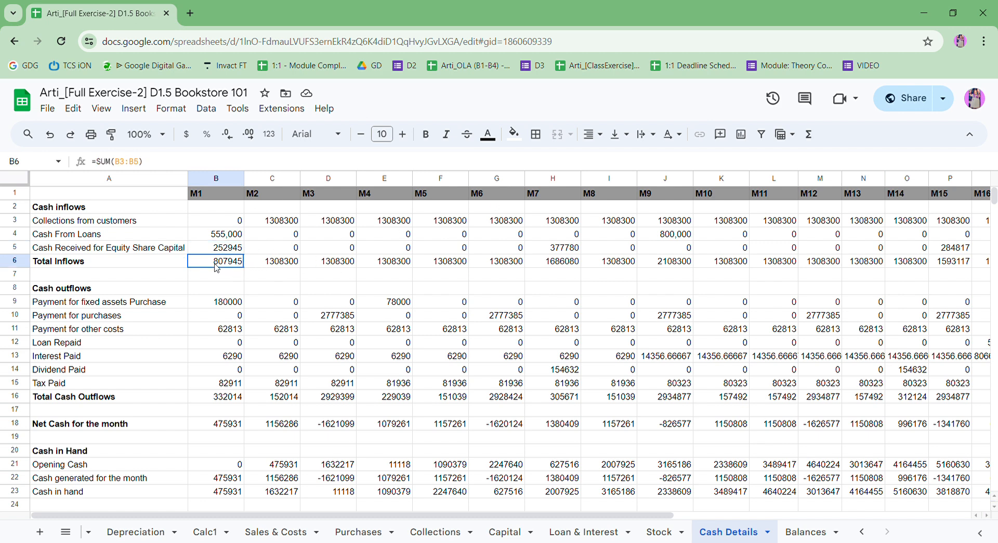
- Inspect the M1 Payment for fixed assets Purchase formula under Cash outflows
key(Down)
key(Down)
key(Down)
key(Up)
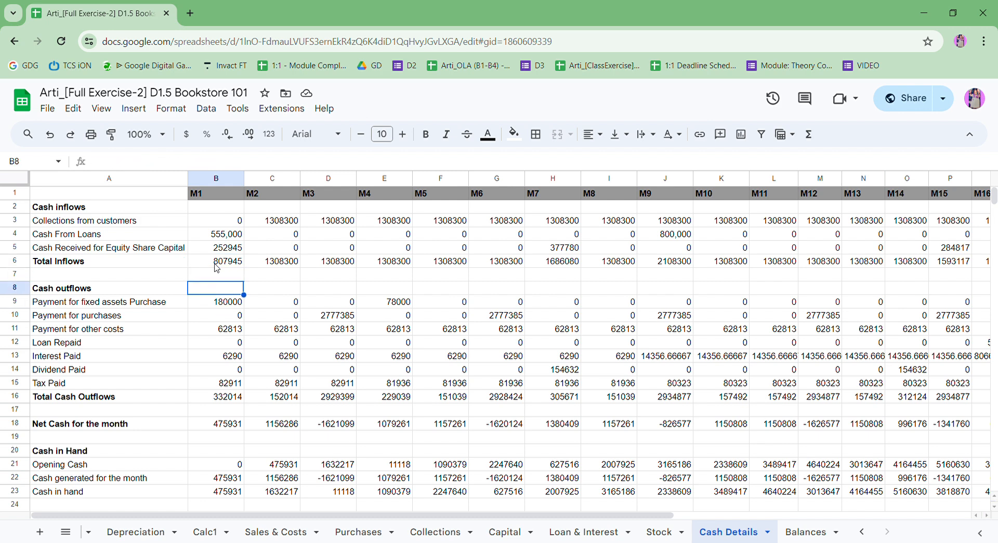
key(Down)
key(Down)
key(Up)
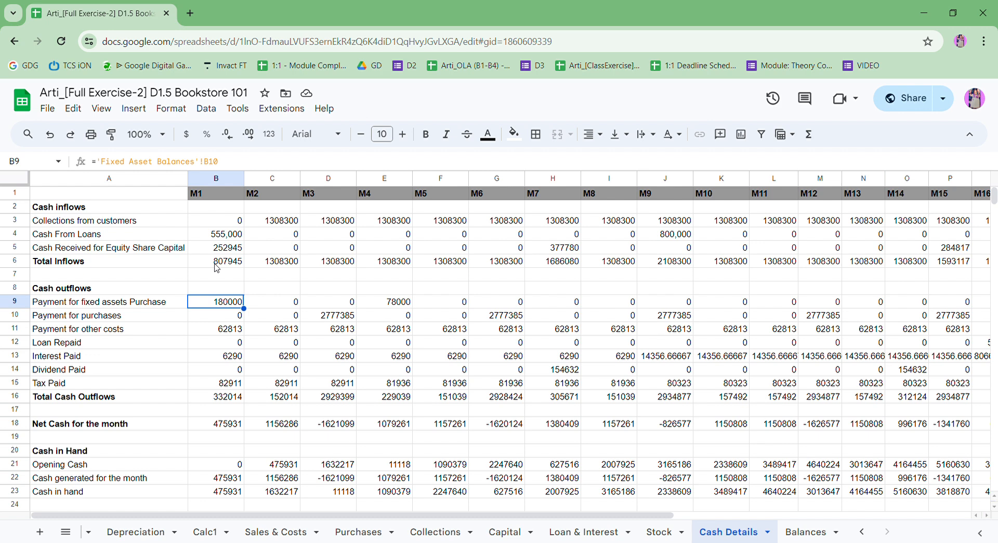
- Inspect the M1 Payment for purchases formula and check its source on the Purchases sheet, returning to Cash Details
key(Down)
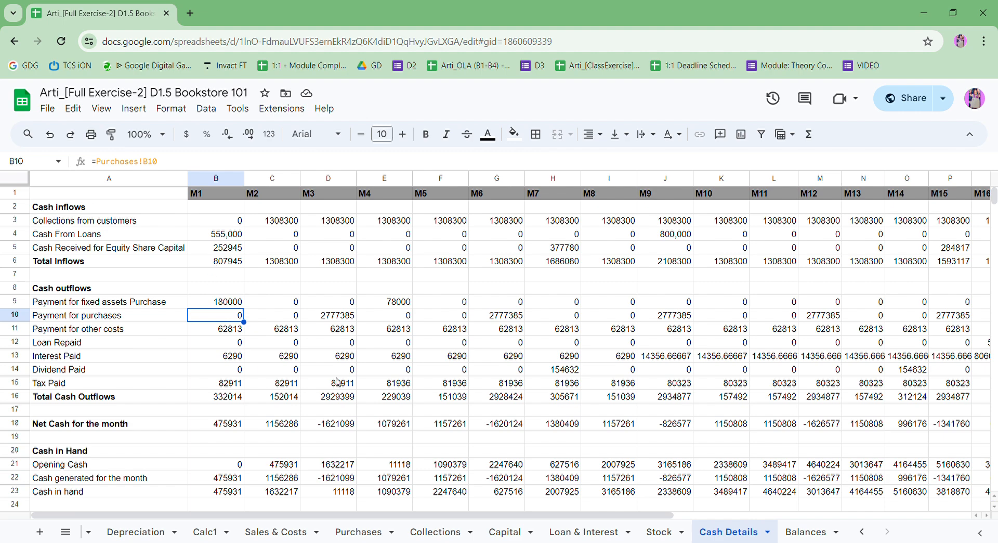
click(347, 532)
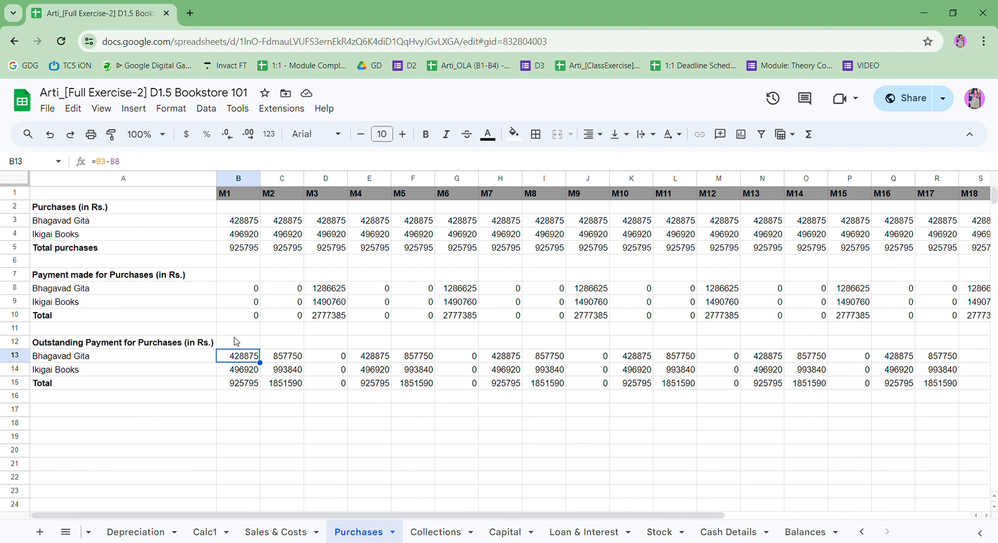
click(738, 533)
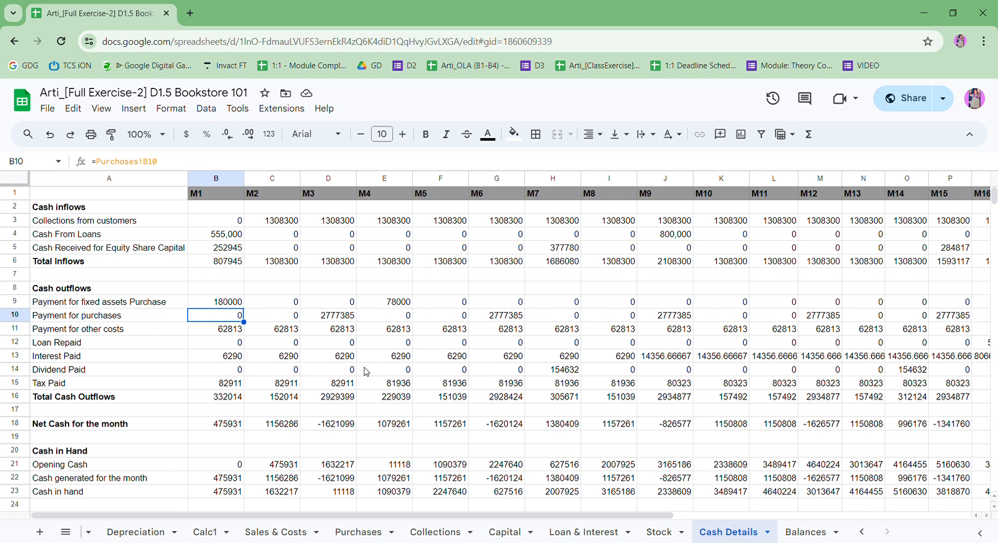
- Inspect the M1 formulas for Payment for other costs, Loan Repaid and Interest Paid
click(229, 337)
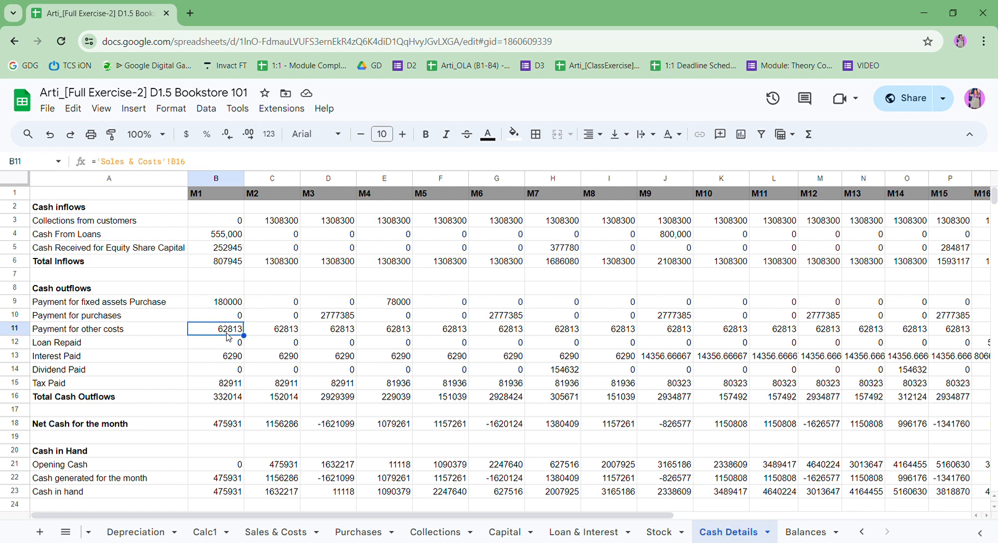
key(Down)
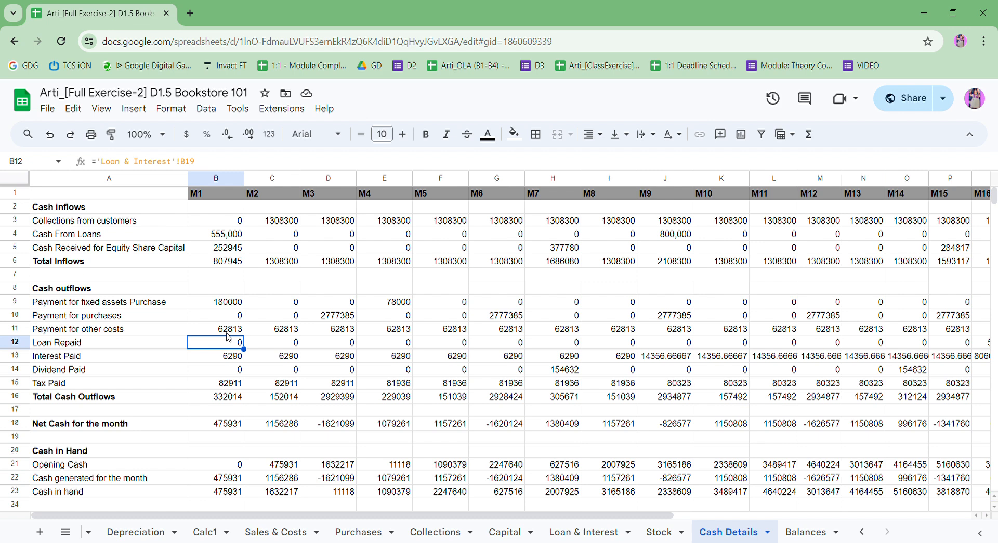
key(Down)
key(Down)
key(Up)
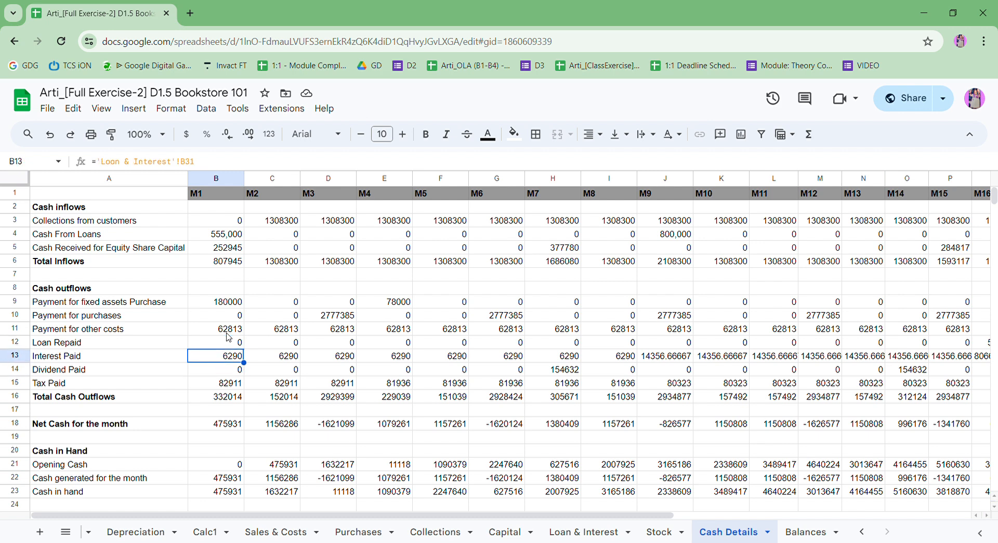
- Recheck the M1 Loan Repaid and Interest Paid formulas and inspect the M1 Dividend Paid formula
key(Up)
key(Down)
key(Down)
key(Up)
key(Up)
key(Down)
key(Down)
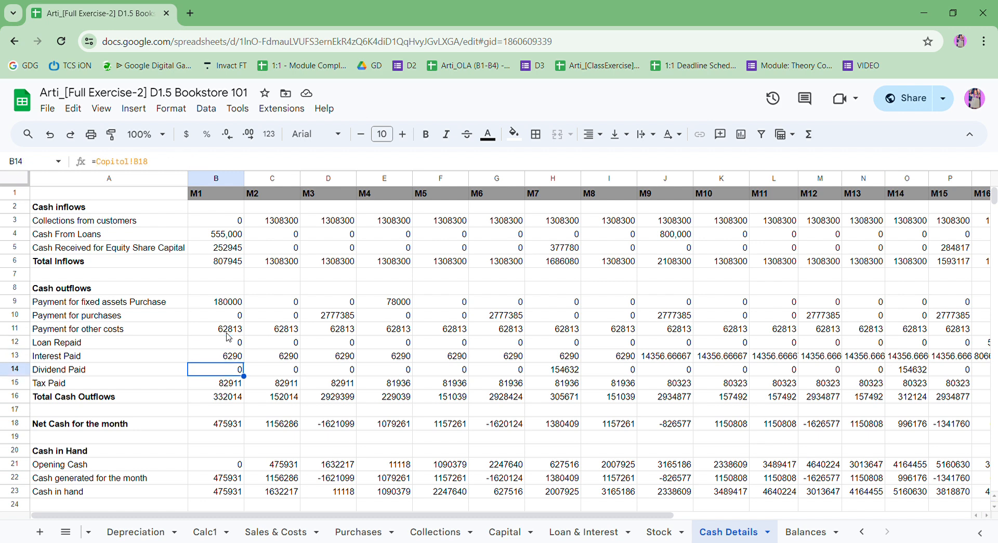
key(Up)
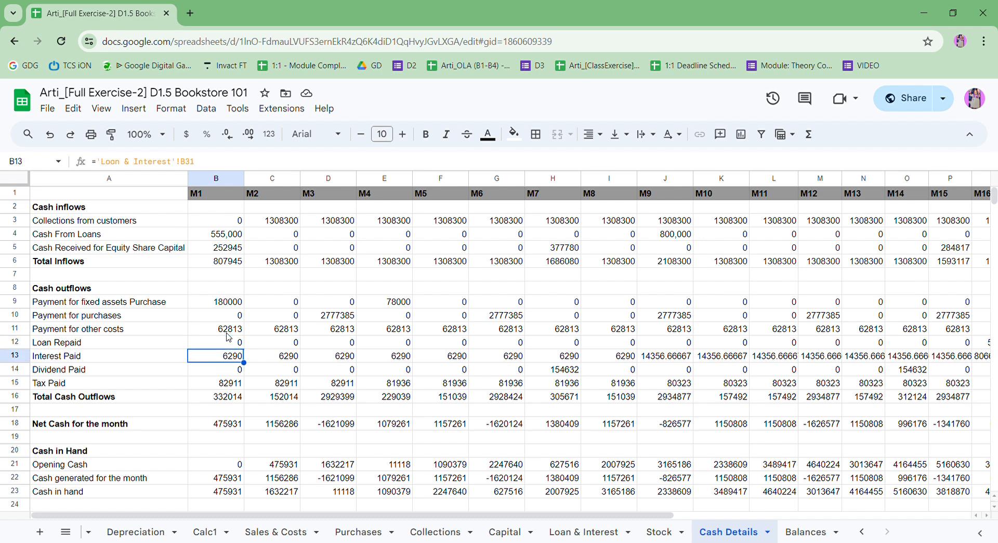
- Inspect the M1 Tax Paid and Total Cash Outflows formulas under Cash outflows
key(Down)
key(Down)
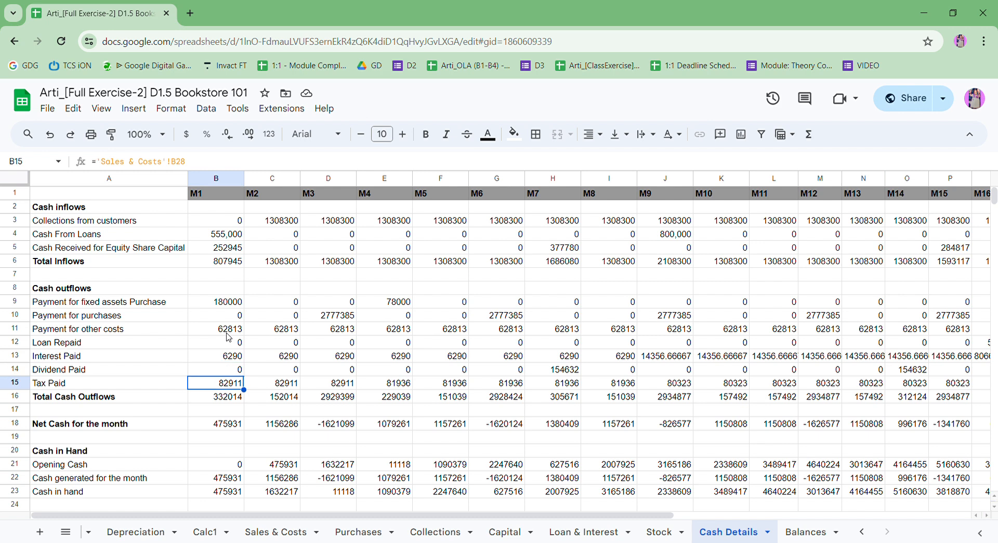
key(Down)
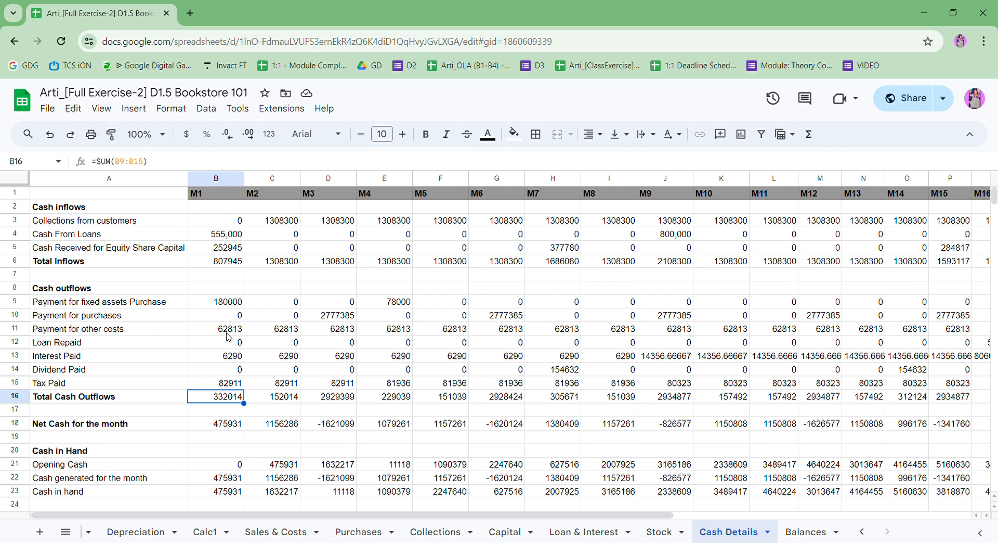
- Inspect the M1 Net Cash for the month formula on Cash Details
key(Down)
key(Down)
key(Up)
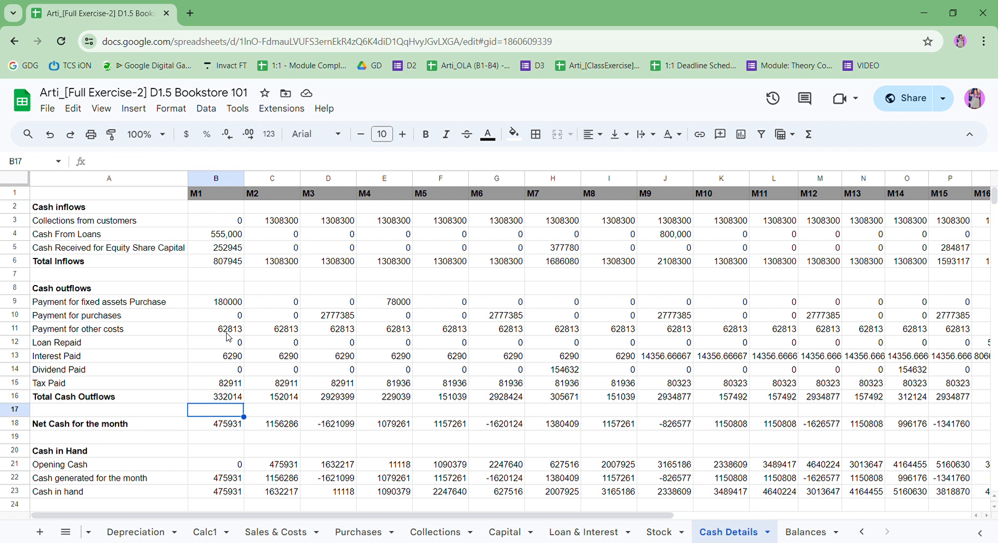
key(Down)
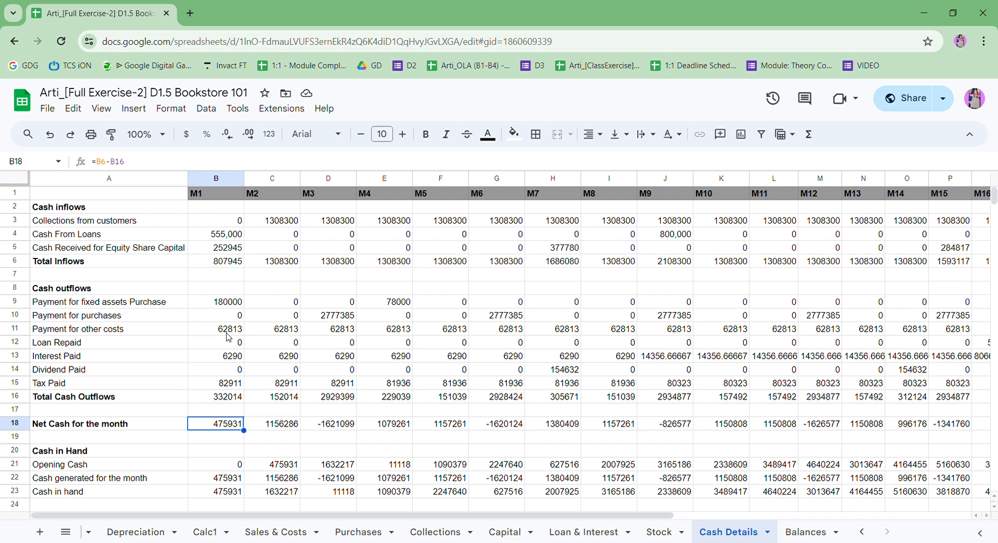
key(Up)
- Review the M1 Opening Cash entry and the Cash in hand formula in the Cash in Hand section
key(Down)
key(Down)
key(Down)
key(Down)
key(Down)
key(Down)
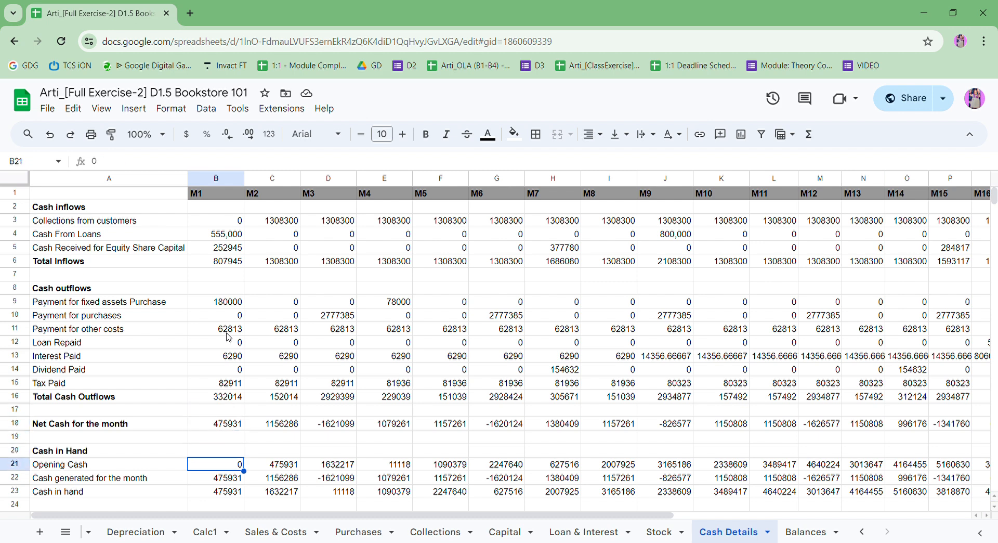
key(Down)
key(Down)
key(Down)
key(Down)
key(Down)
key(Down)
key(Down)
key(Down)
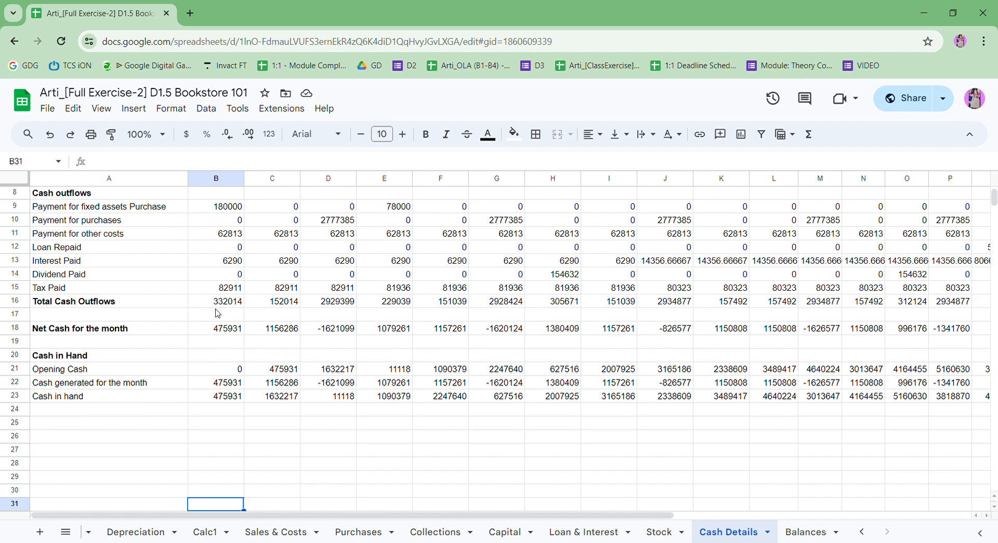
click(206, 396)
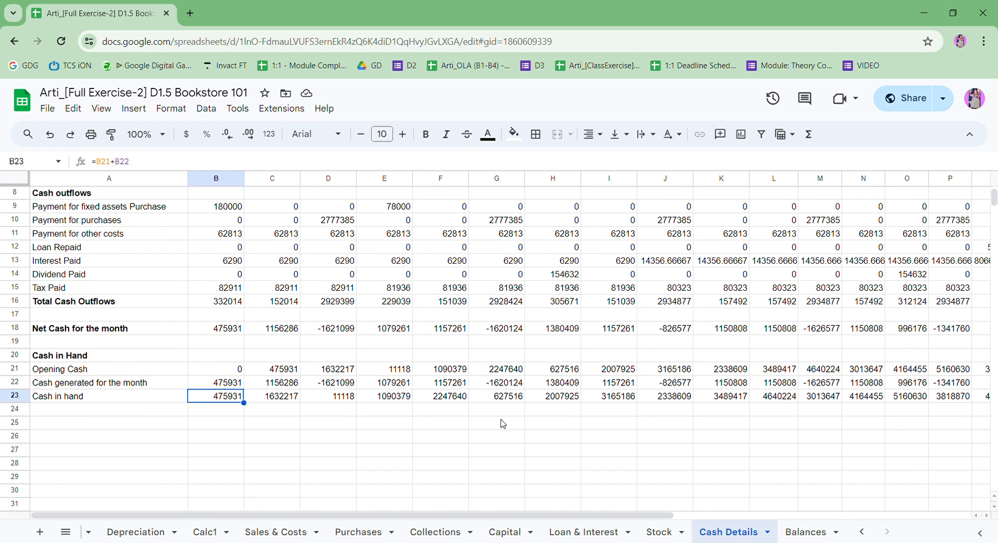
- On the Balances sheet, inspect the M1 Cash in hand formula and the Fixed Assets formulas for M1 and M2
click(824, 531)
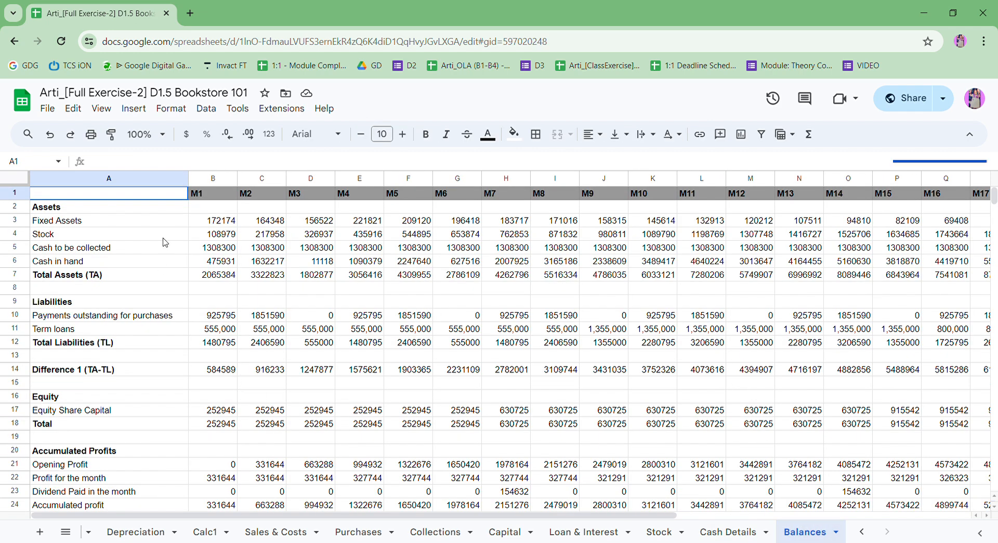
click(212, 263)
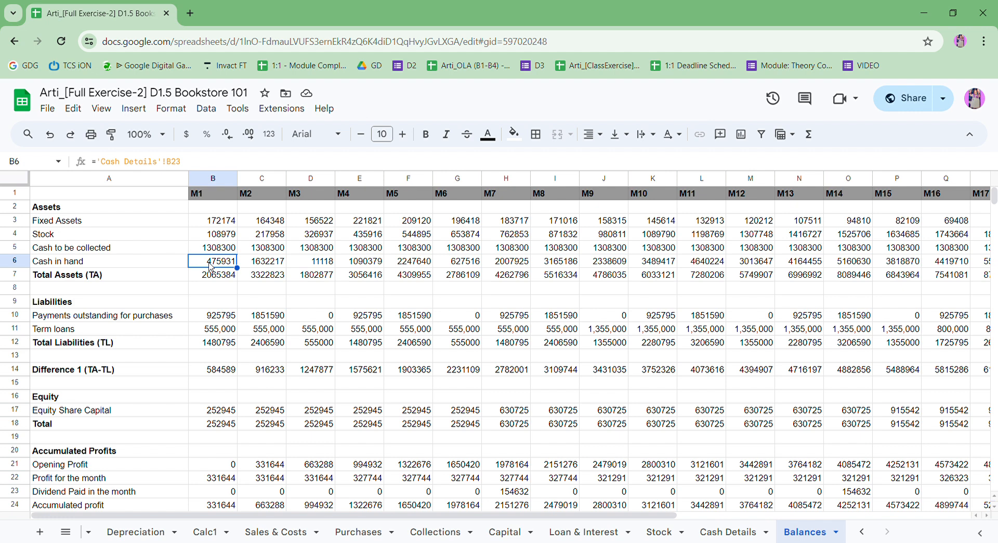
key(Up)
key(Up)
key(Up)
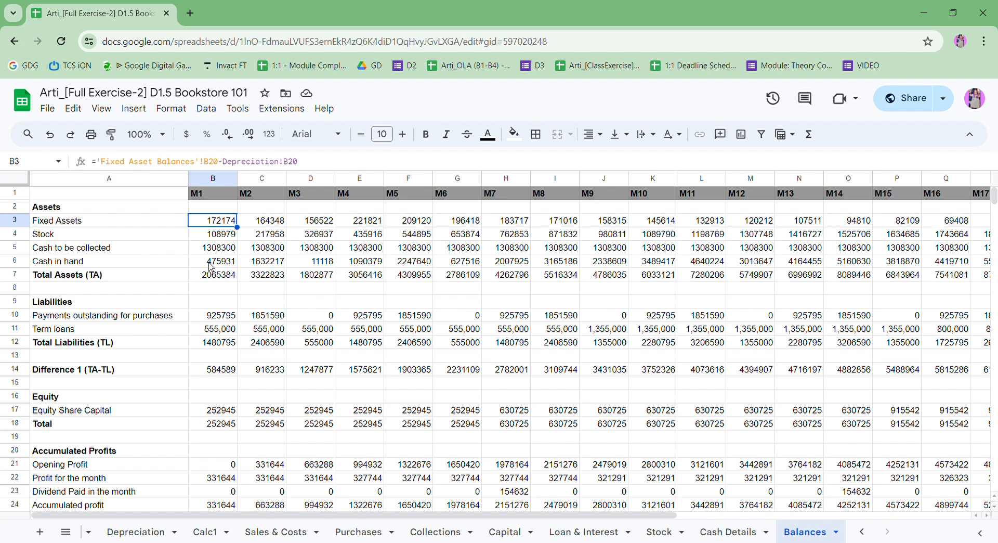
key(Right)
key(Right)
key(Left)
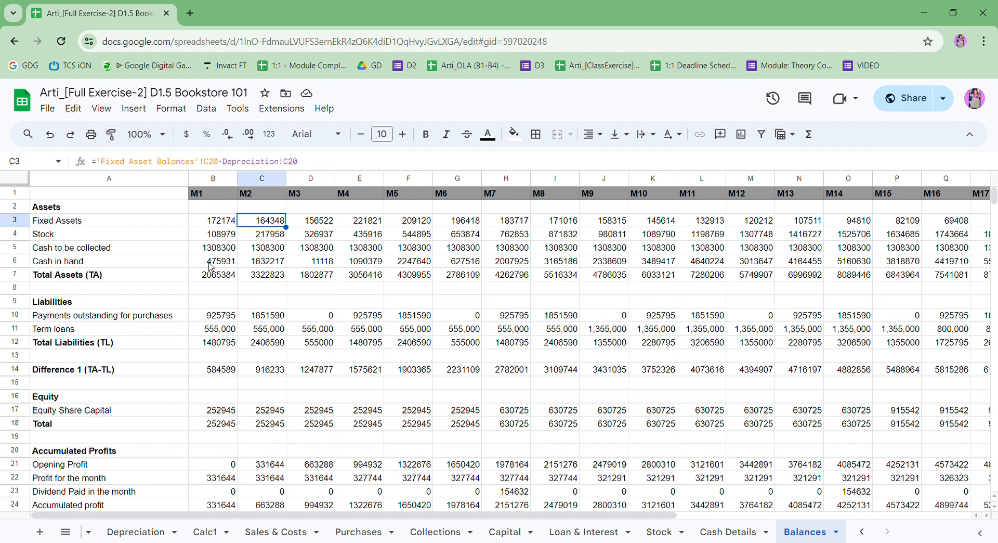
key(Left)
- Inspect the M1 Stock, Cash to be collected and Cash in hand formulas under Assets
key(Down)
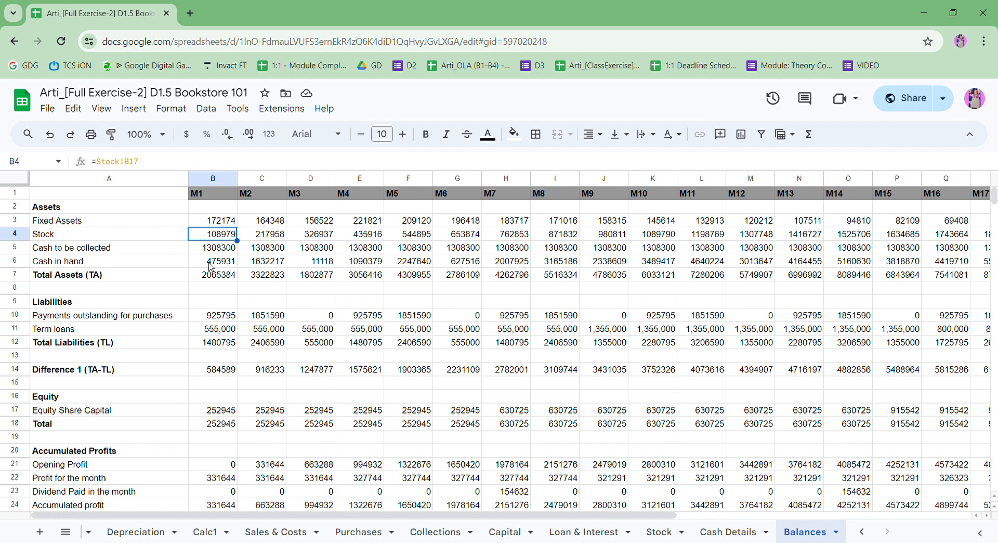
key(Down)
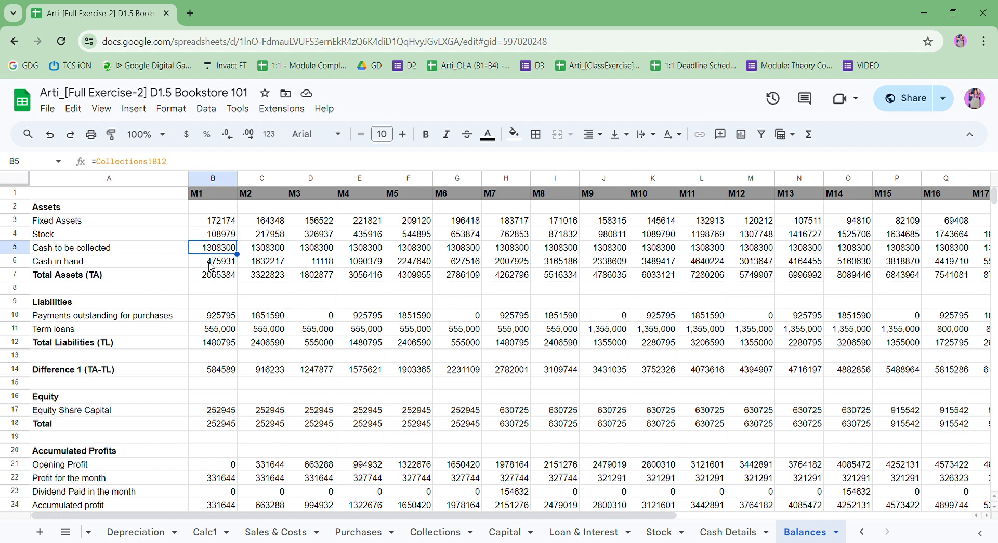
key(Down)
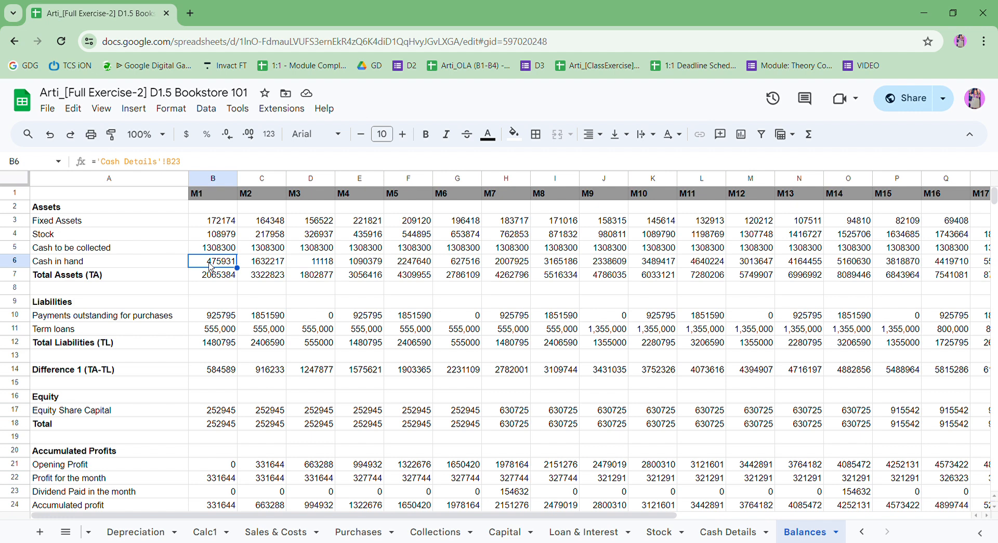
- Go over the M1 asset rows again and inspect the Total Assets (TA) formula
key(Up)
key(Up)
key(Up)
key(Down)
key(Down)
key(Down)
key(Down)
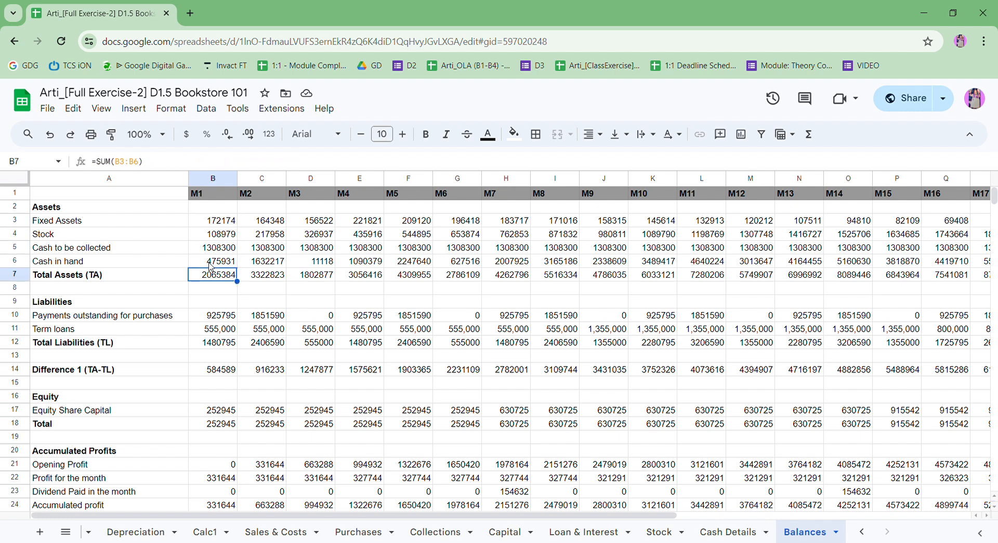
- Inspect the M1 Payments outstanding and Term loans formulas, checking the closing loan total on Loan & Interest before returning to Balances
key(Down)
key(Down)
key(Down)
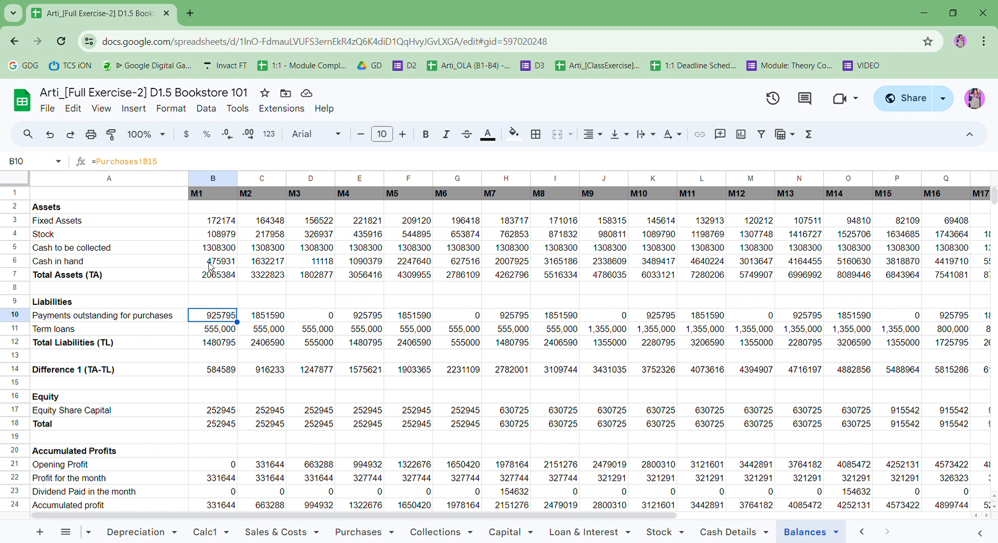
key(Down)
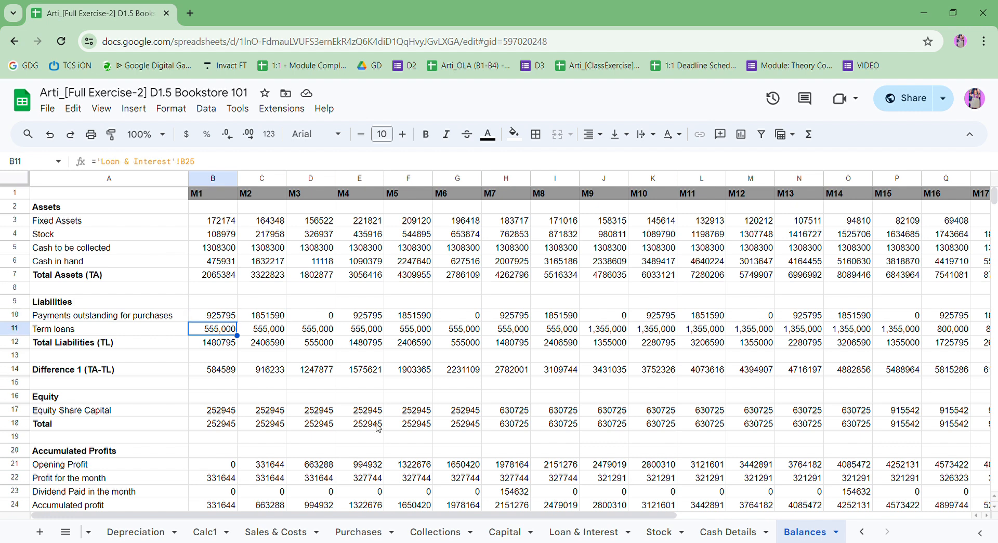
click(570, 532)
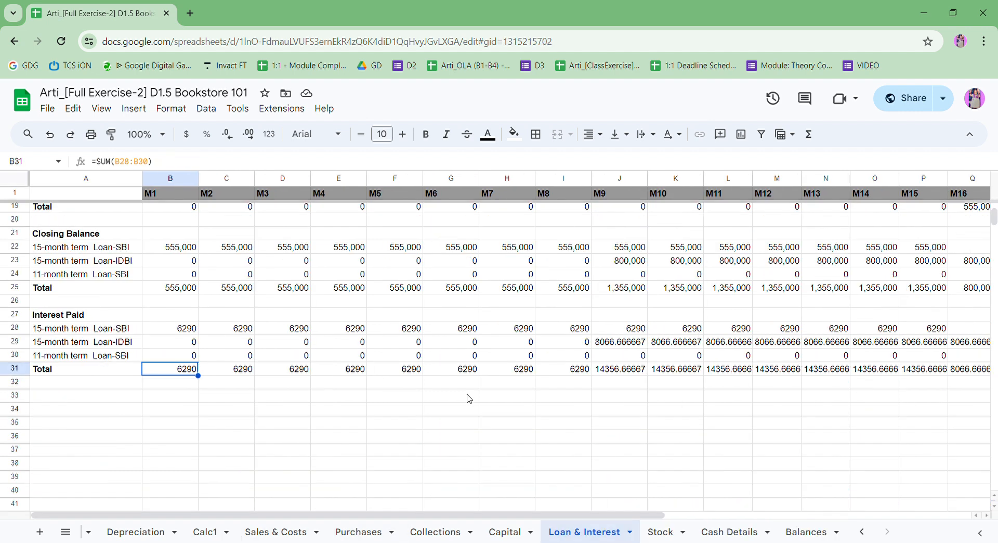
click(182, 290)
click(792, 533)
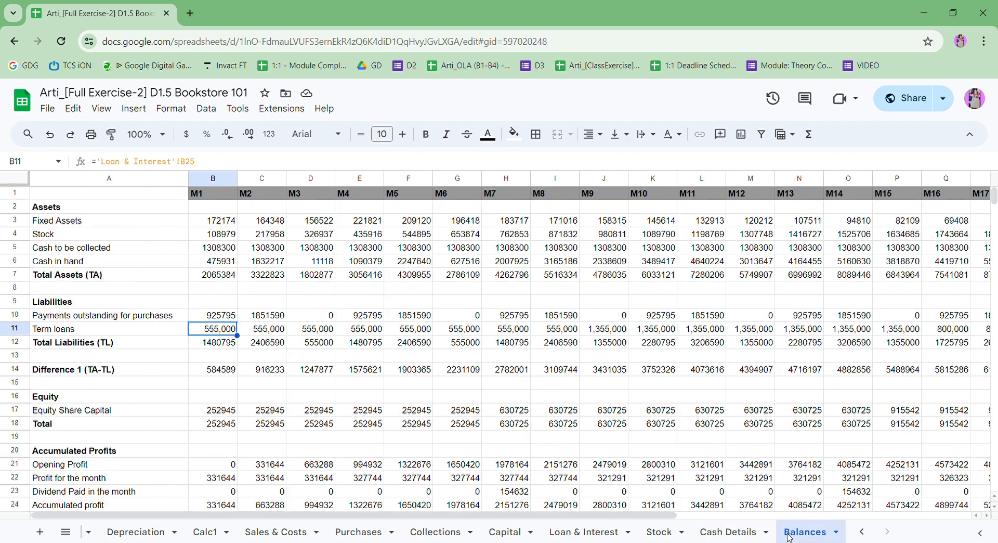
- Inspect the M1 Total Liabilities (TL) and Difference 1 (TA-TL) formulas
click(209, 345)
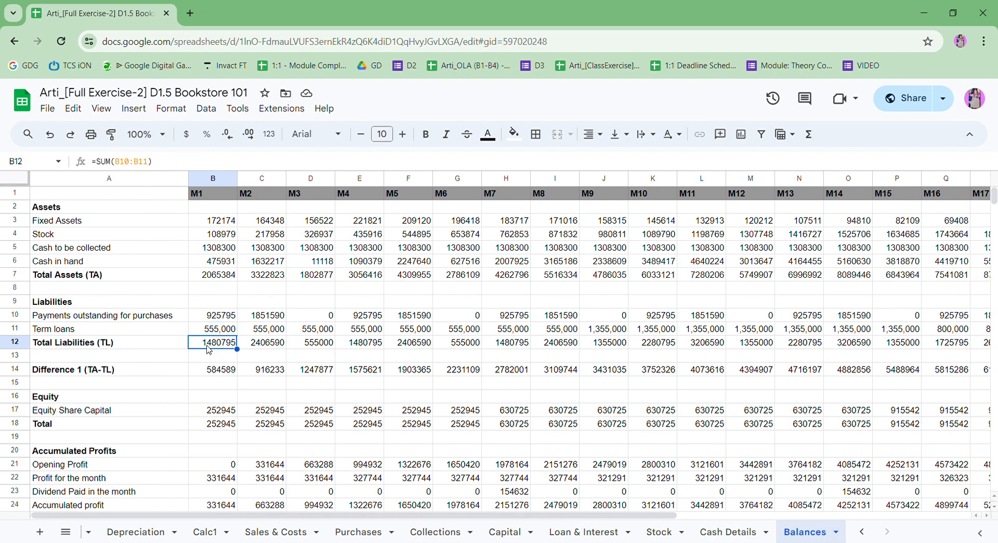
key(Down)
key(Down)
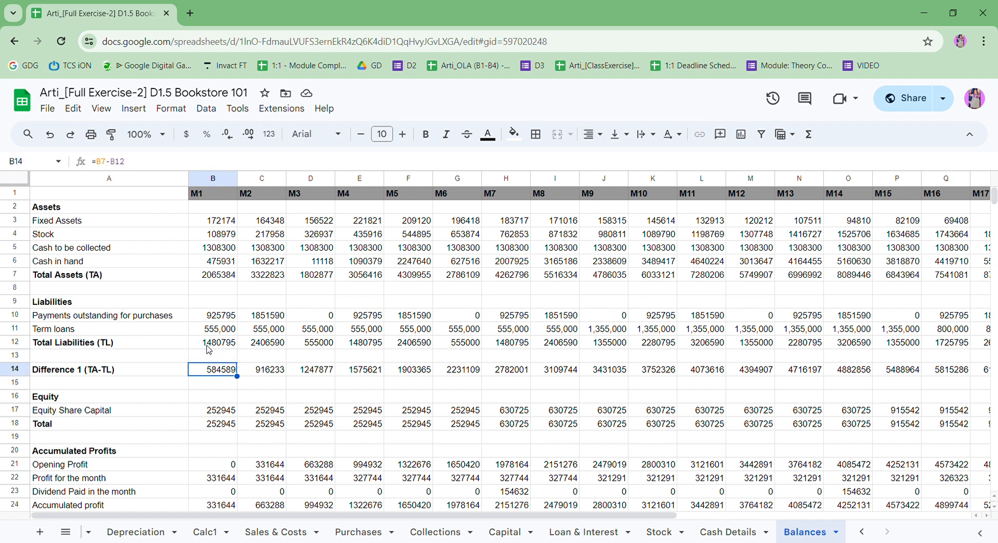
- Look over the lower sections of Balances and inspect the M1 Equity Share Capital formula
key(Down)
key(Down)
key(Down)
key(Down)
key(Down)
key(Down)
key(Down)
key(Down)
key(Down)
key(Down)
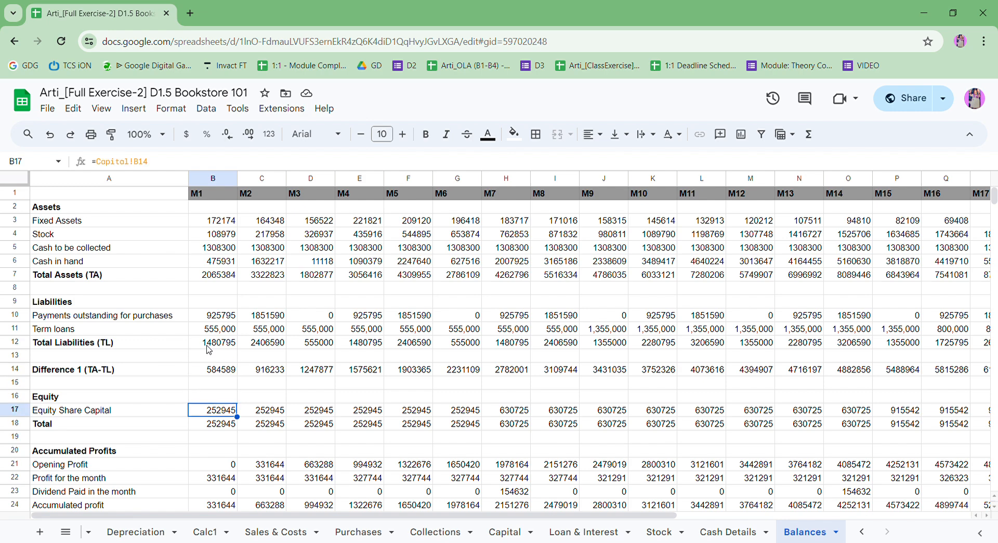
key(Down)
key(Down)
key(Down)
key(Down)
key(Down)
key(Down)
key(Down)
key(Down)
key(Down)
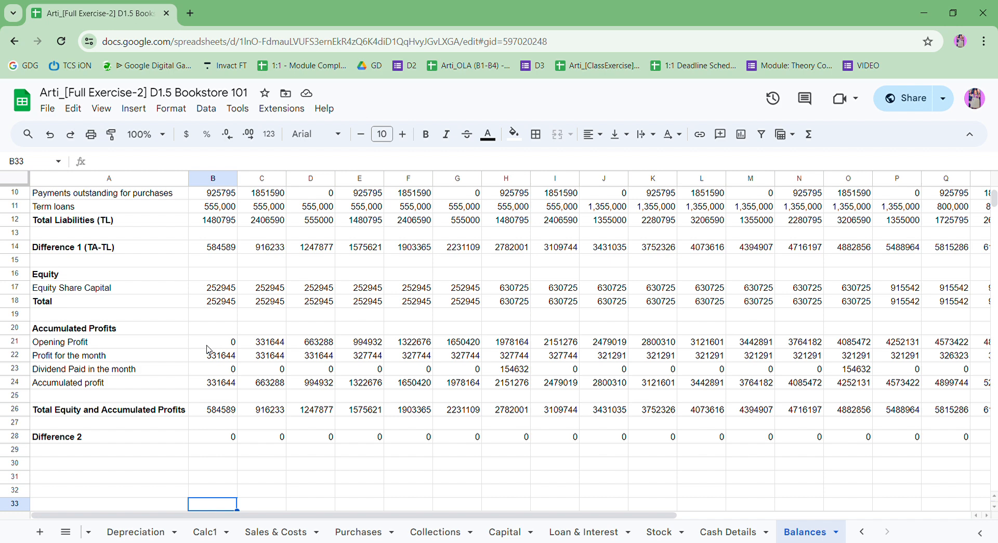
click(220, 288)
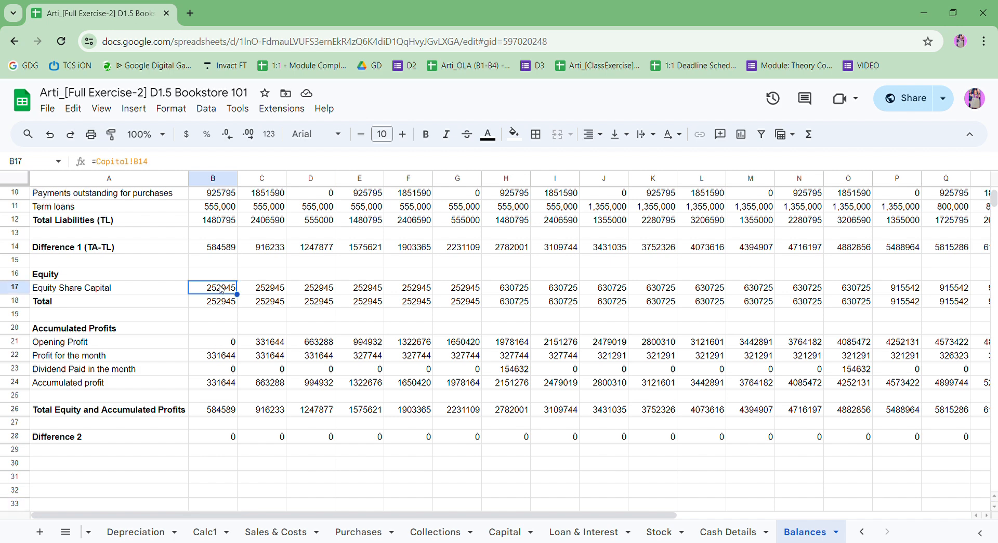
- Inspect the M1 Dividend Paid in the month and Accumulated profit formulas under Accumulated Profits
key(Down)
key(Down)
key(Down)
key(Down)
key(Down)
key(Down)
key(Down)
key(Up)
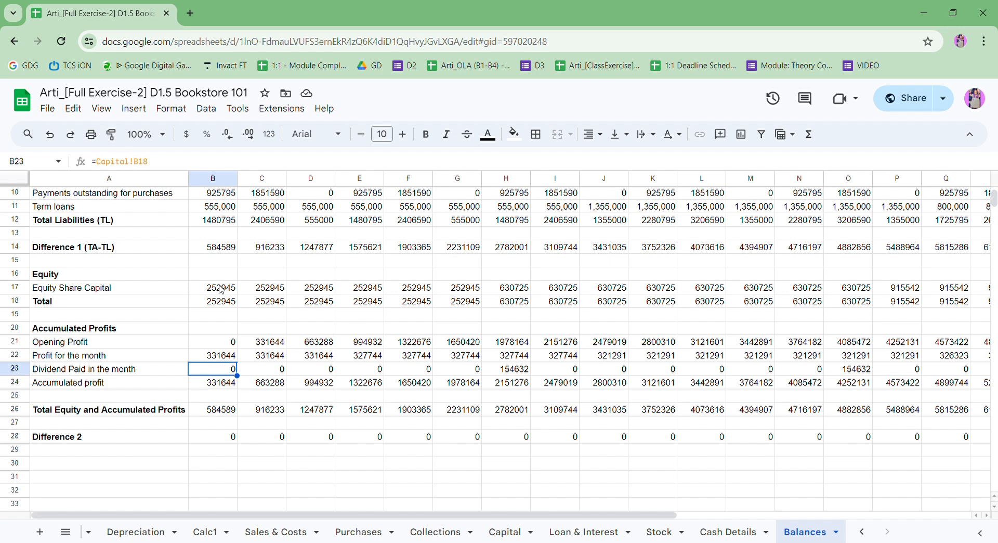
key(Up)
key(Down)
key(Down)
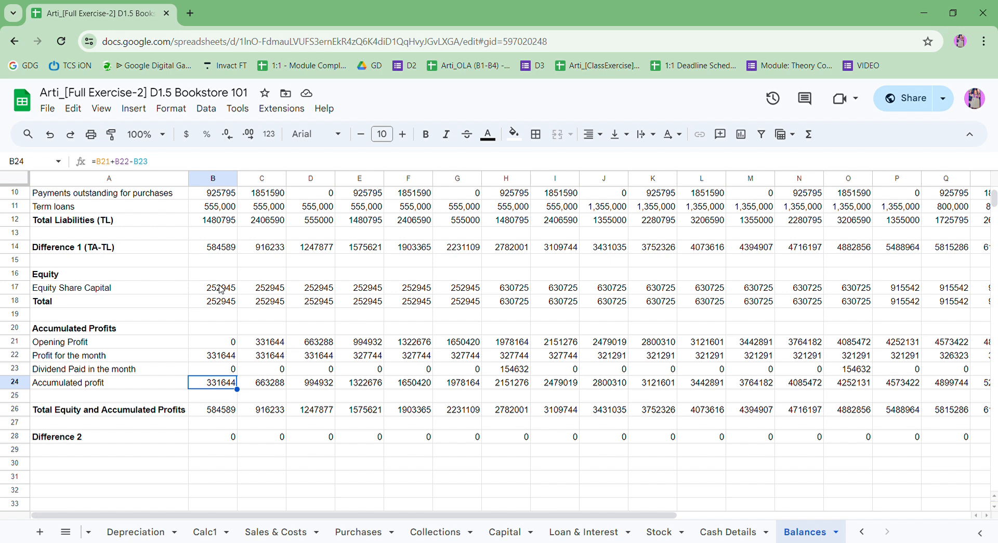
- Inspect the M1 Total Equity and Accumulated Profits formula and the M1 Difference 2 cell
key(Down)
key(Down)
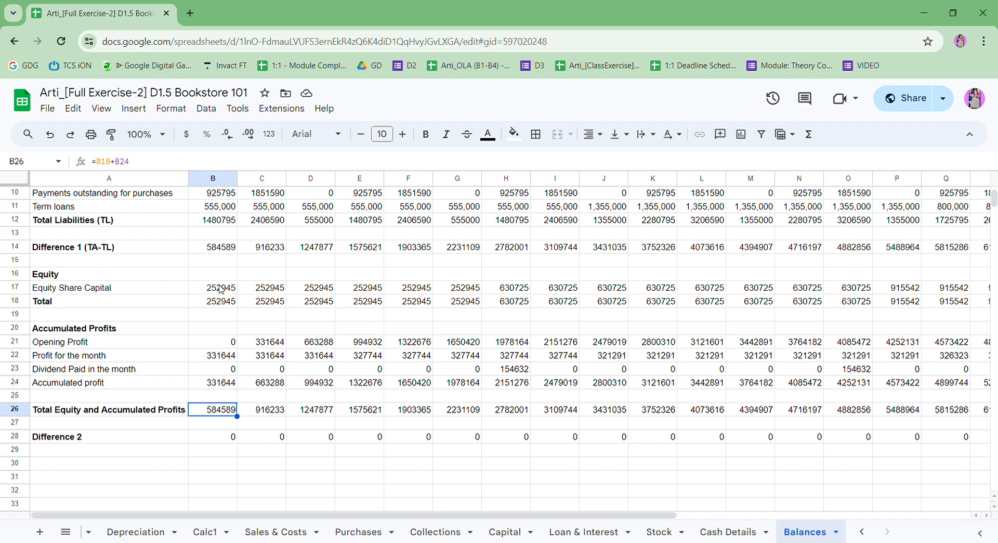
key(Down)
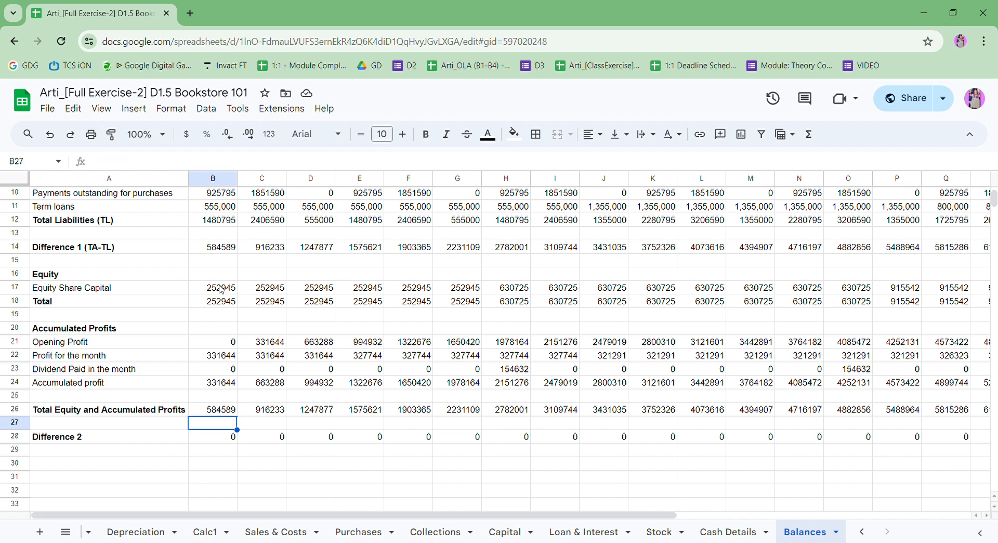
key(Down)
- Look back up the M2 column of Balances to the Cash in hand formula under Assets
key(Right)
key(Up)
key(Up)
key(Up)
key(Up)
key(Up)
key(Up)
key(Up)
key(Up)
key(Up)
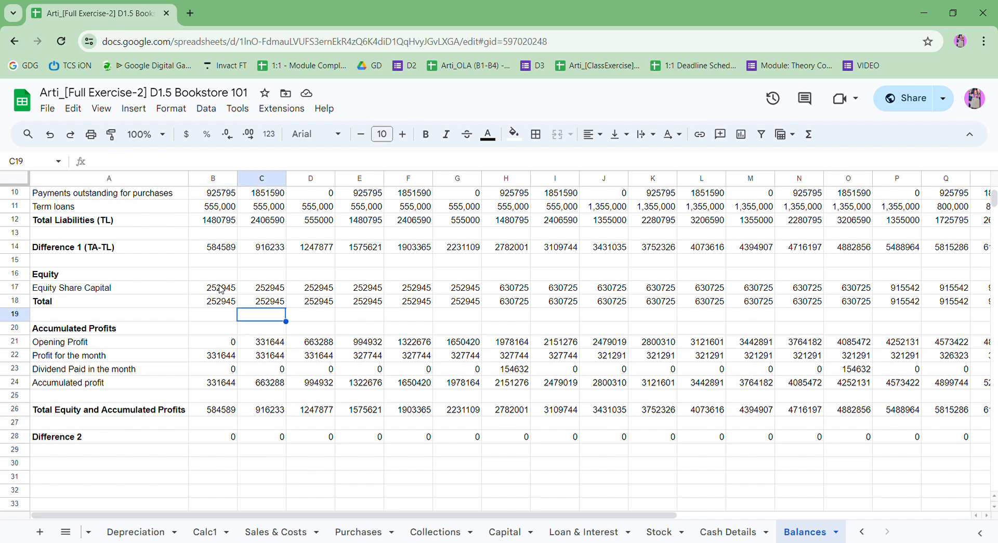
key(Up)
key(Up)
key(Up)
key(Up)
key(Up)
key(Up)
key(Up)
key(Up)
key(Up)
key(Up)
key(Up)
key(Up)
key(Up)
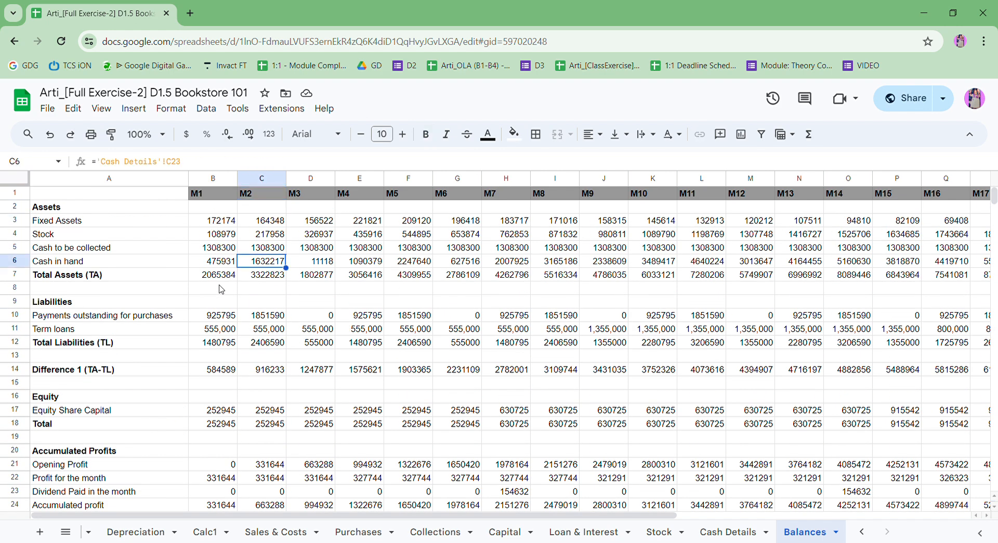
- Review the M2 column down through liabilities, equity and profits, and inspect its Difference 2 formula
key(Down)
key(Down)
key(Down)
key(Down)
key(Down)
key(Down)
key(Down)
key(Down)
key(Down)
key(Down)
key(Down)
key(Down)
key(Down)
key(Down)
key(Down)
key(Down)
key(Down)
key(Down)
key(Down)
key(Down)
key(Up)
key(Up)
key(Up)
key(Up)
key(Up)
key(Up)
key(Up)
key(Up)
key(Up)
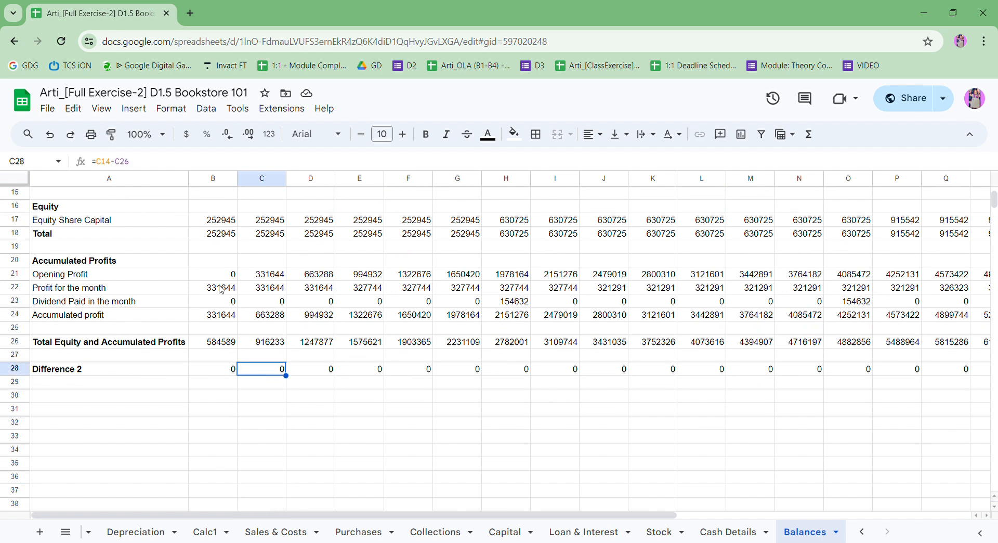
- Recheck the M2 cells just above Difference 2, and inspect the Difference 2 formulas from M1 through M4
key(Up)
key(Up)
key(Up)
key(Down)
key(Down)
key(Down)
key(Left)
key(Right)
key(Right)
key(Right)
- Review the M4 column of Balances from Difference 2 up through profits, equity, liabilities and assets to its month header
key(Up)
key(Up)
key(Up)
key(Up)
key(Up)
key(Up)
key(Up)
key(Up)
key(Up)
key(Up)
key(Up)
key(Up)
key(Up)
key(Up)
key(Up)
key(Up)
key(Up)
key(Up)
key(Up)
key(Up)
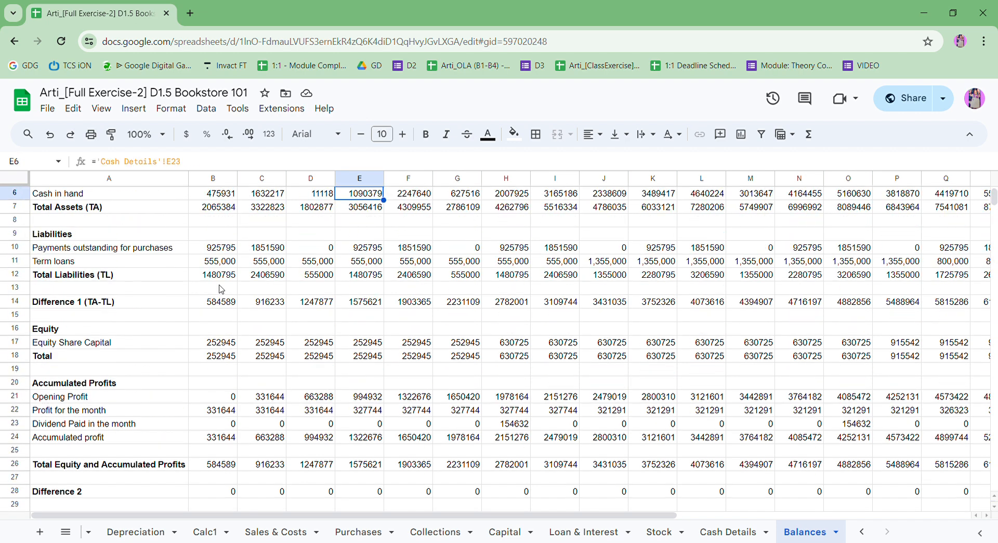
key(Up)
key(Up)
key(Up)
key(Up)
key(Up)
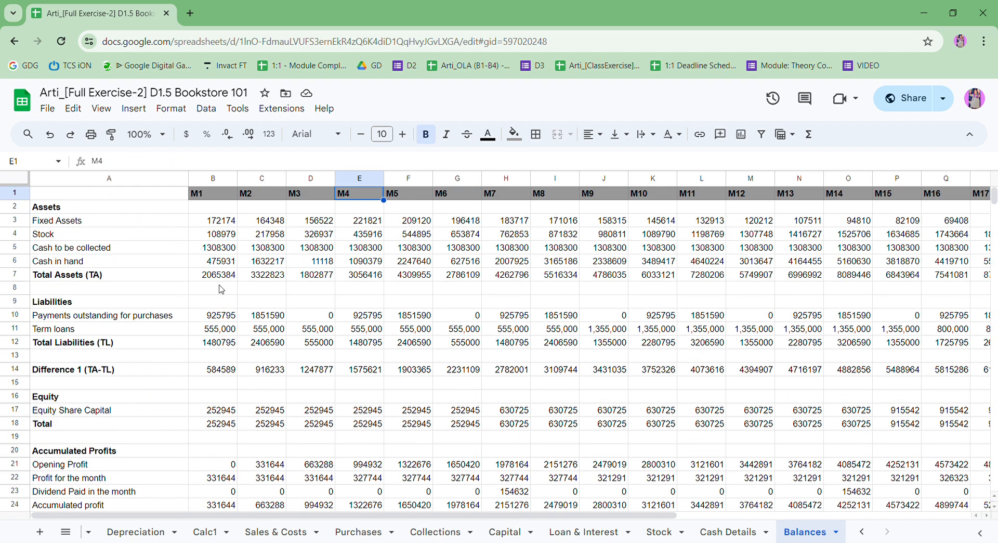